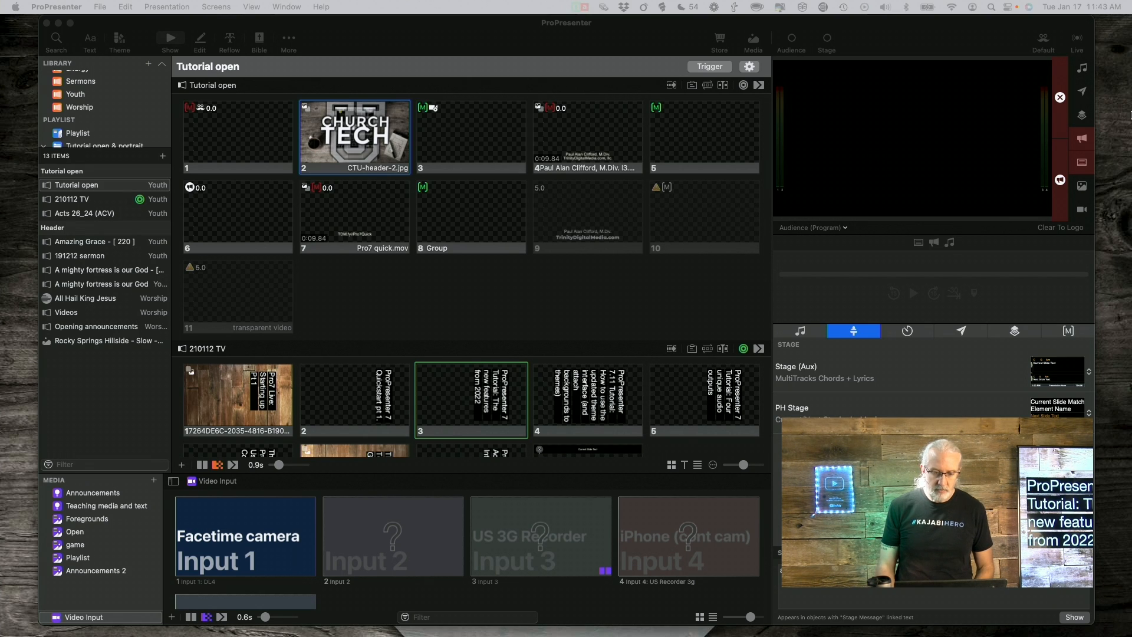
Activate the ProPresenter window that has the Tutorial open presentation loaded
{"action": "left_click", "coordinate": [564, 30]}
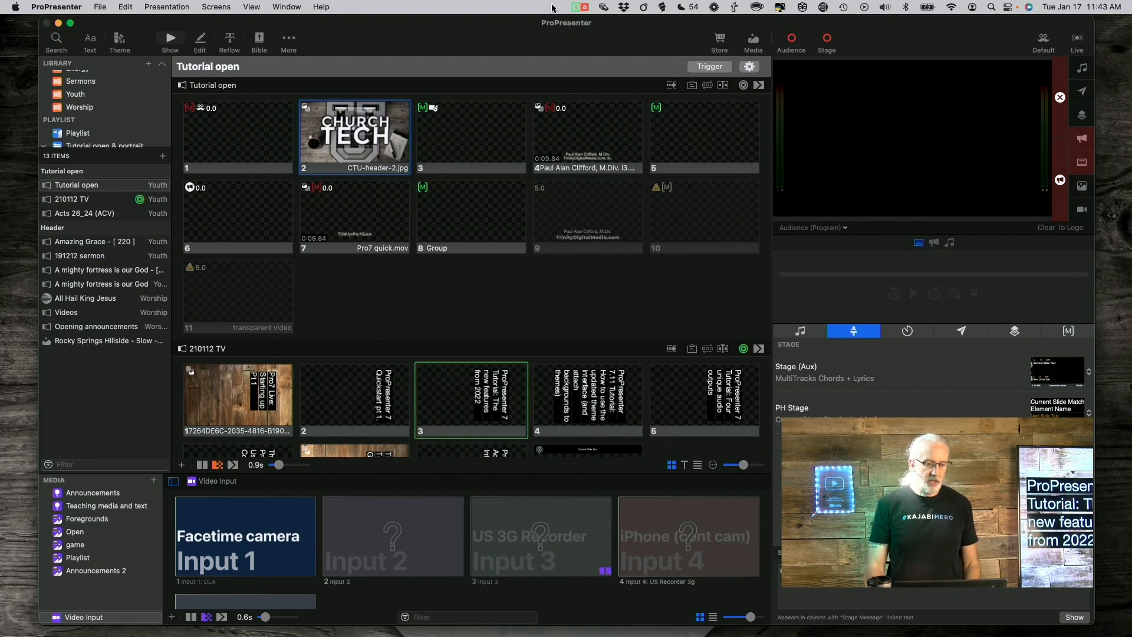
Open ProPresenter's Network settings, showing port 1025 with the Remote and Stage apps enabled
{"action": "left_click", "coordinate": [74, 9]}
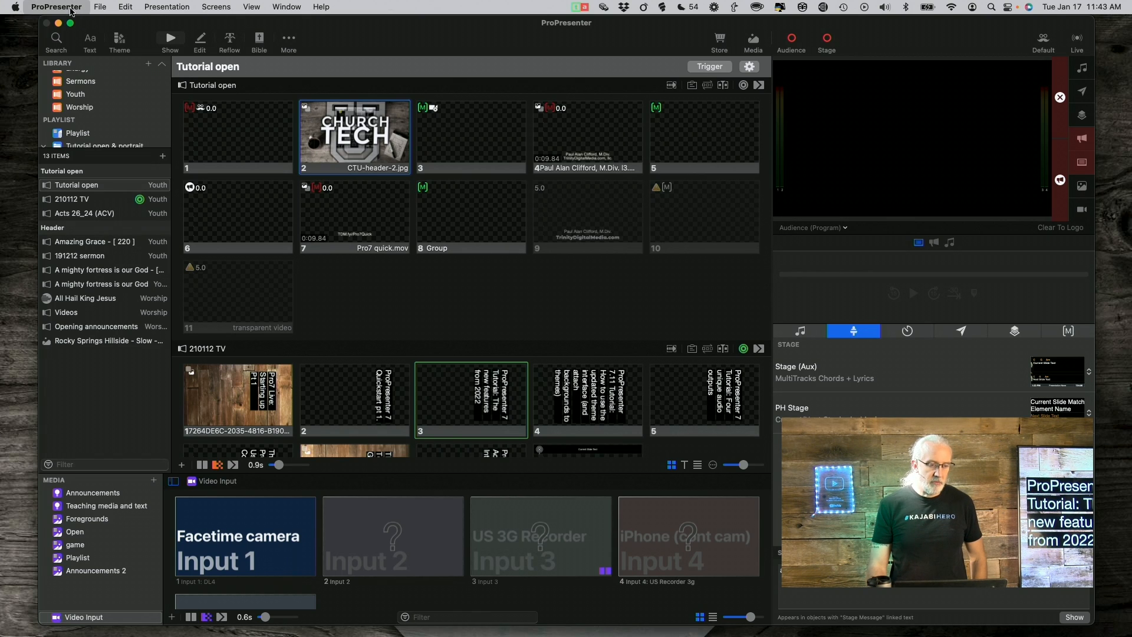
{"action": "mouse_move", "coordinate": [73, 59]}
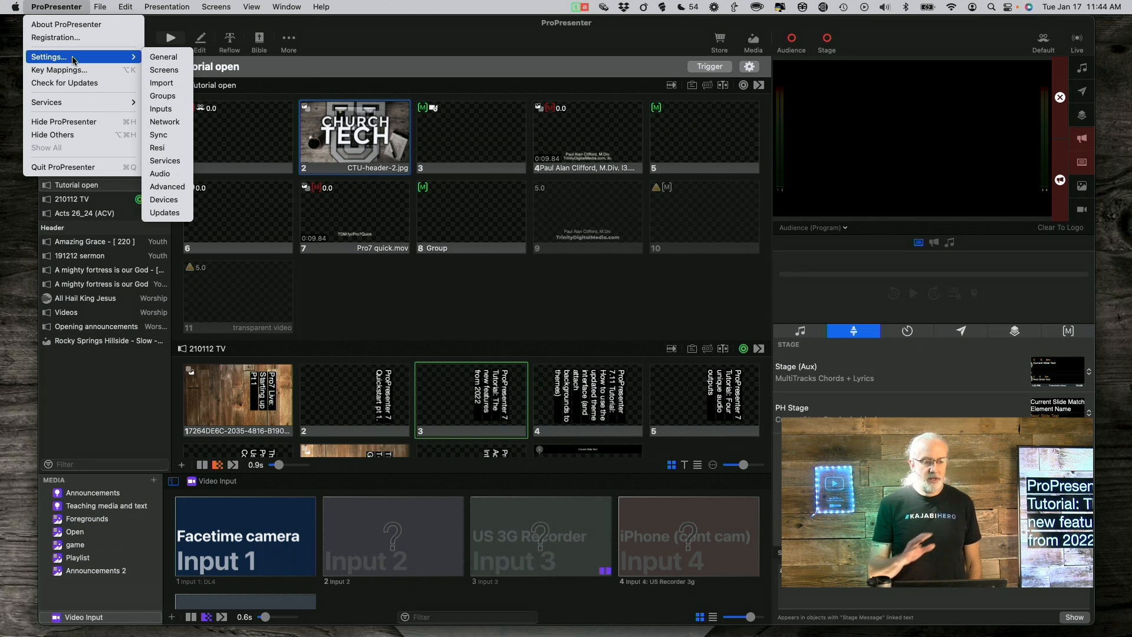
{"action": "left_click", "coordinate": [165, 122]}
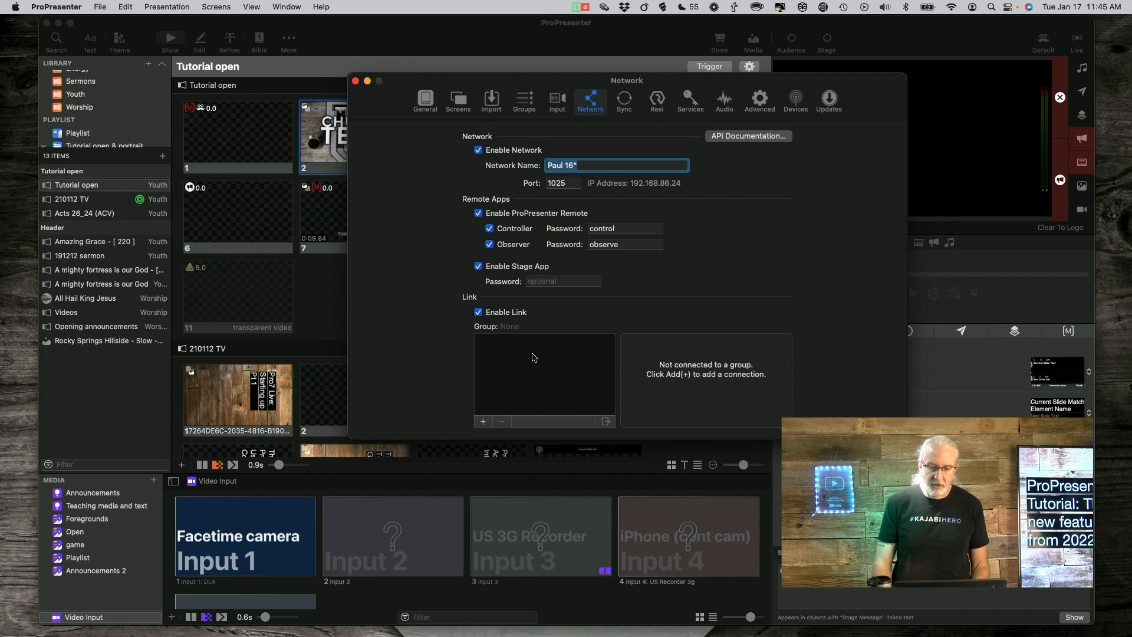
Close the Network settings window
{"action": "left_click", "coordinate": [355, 81]}
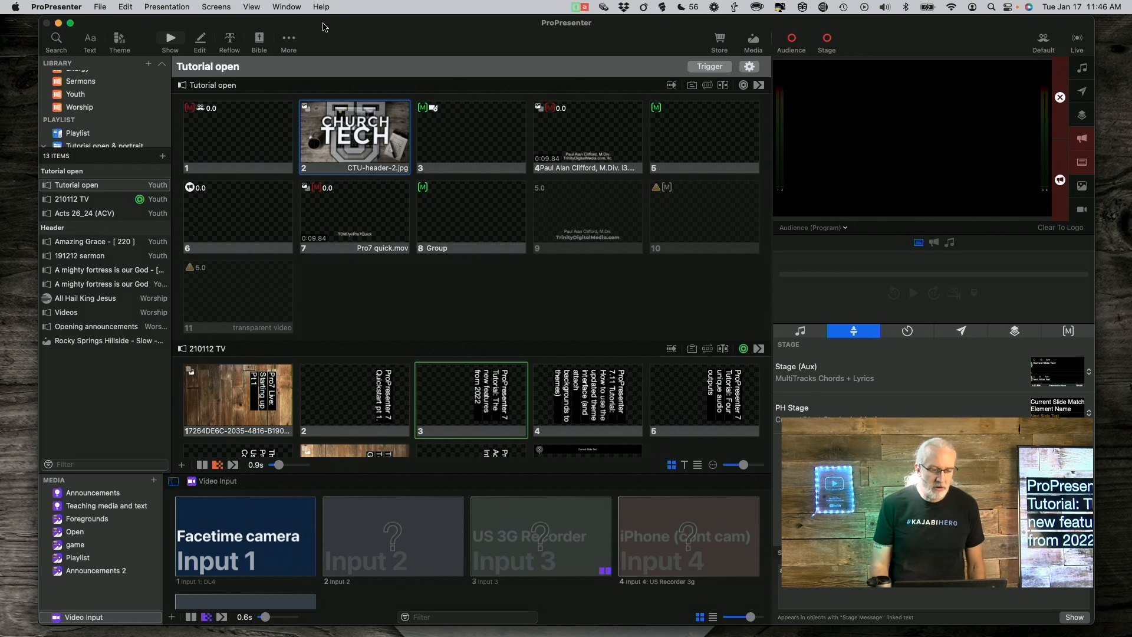
Launch ProPresenter Control from the View menu and drag its localhost:1025 Chrome window into view
{"action": "left_click", "coordinate": [251, 7]}
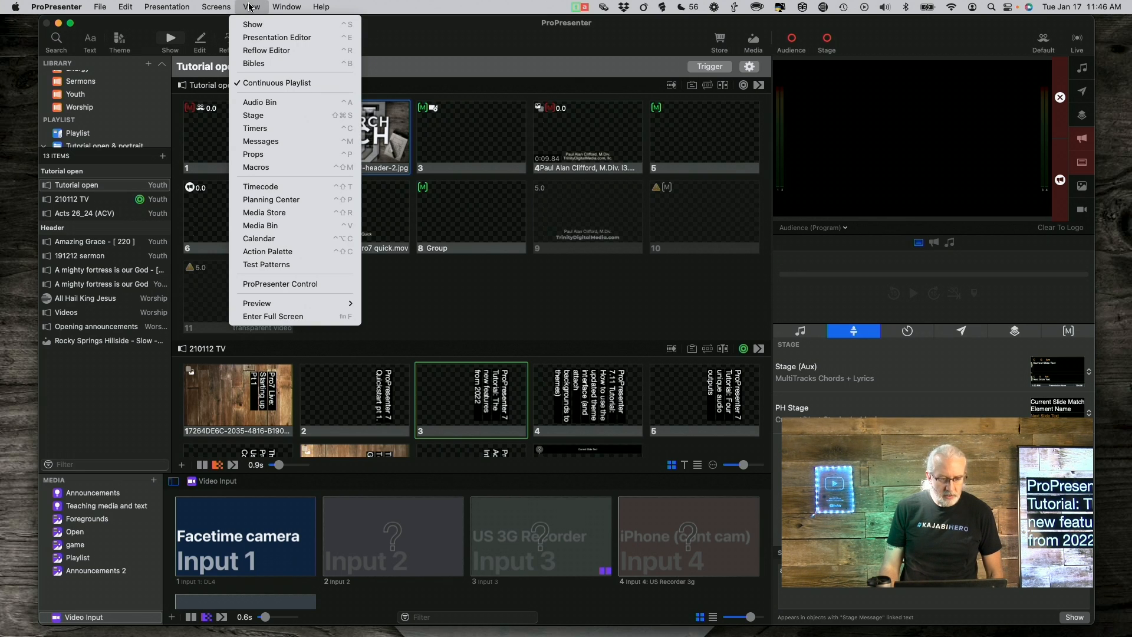
{"action": "left_click", "coordinate": [295, 285]}
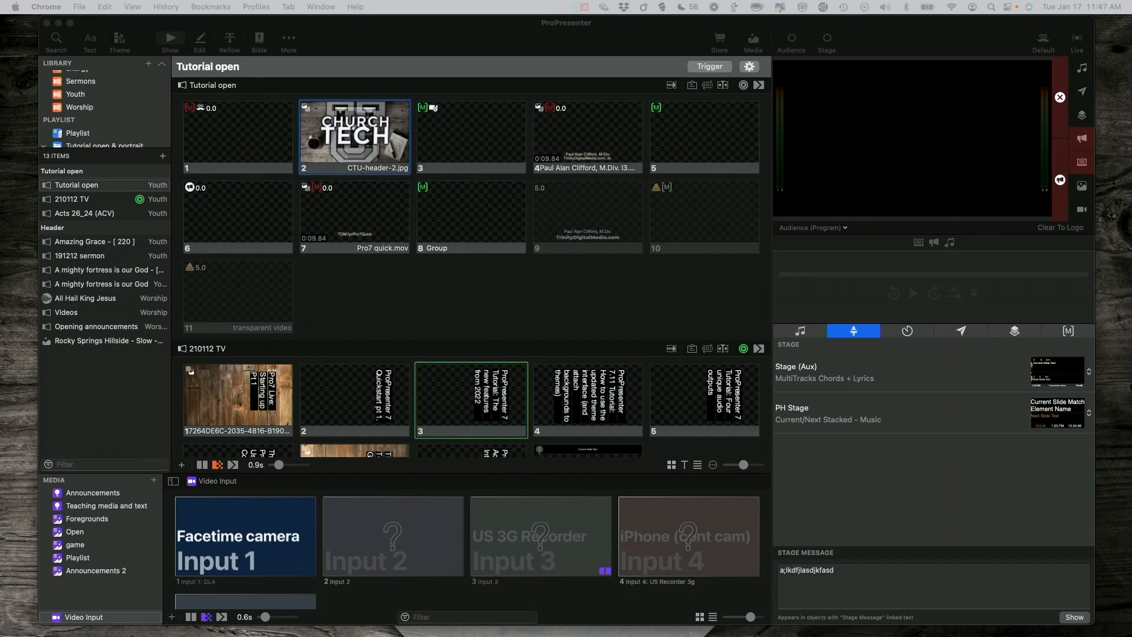
{"action": "left_click_drag", "start_coordinate": [1, 147], "coordinate": [593, 24]}
{"action": "left_click_drag", "start_coordinate": [928, 190], "coordinate": [1008, 236]}
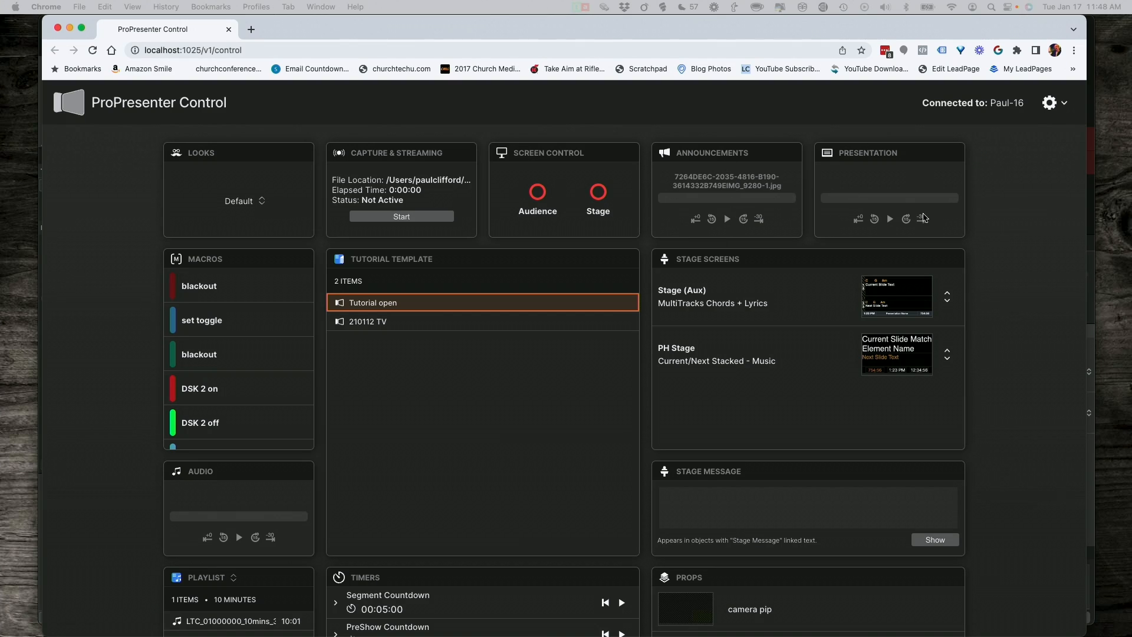
Scroll through the Control page's panels, select localhost in the address bar, then minimize Chrome
{"action": "scroll", "coordinate": [835, 395], "scroll_direction": "down", "scroll_amount": 5}
{"action": "scroll", "coordinate": [836, 395], "scroll_direction": "down", "scroll_amount": 5}
{"action": "scroll", "coordinate": [996, 348], "scroll_direction": "up", "scroll_amount": 4}
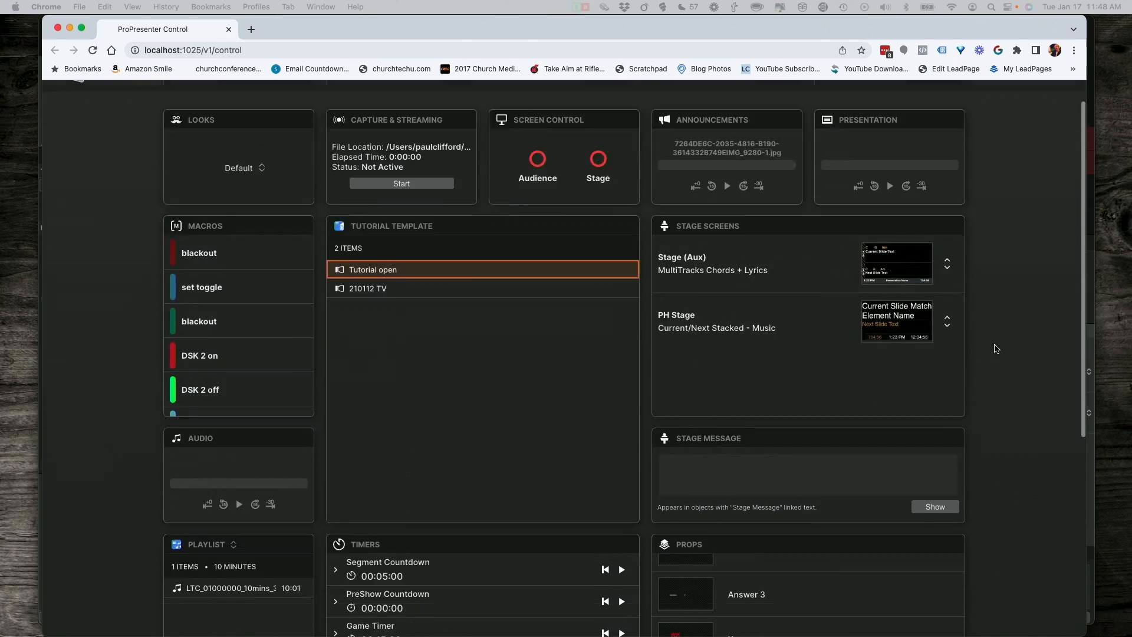
{"action": "scroll", "coordinate": [997, 348], "scroll_direction": "up", "scroll_amount": 1}
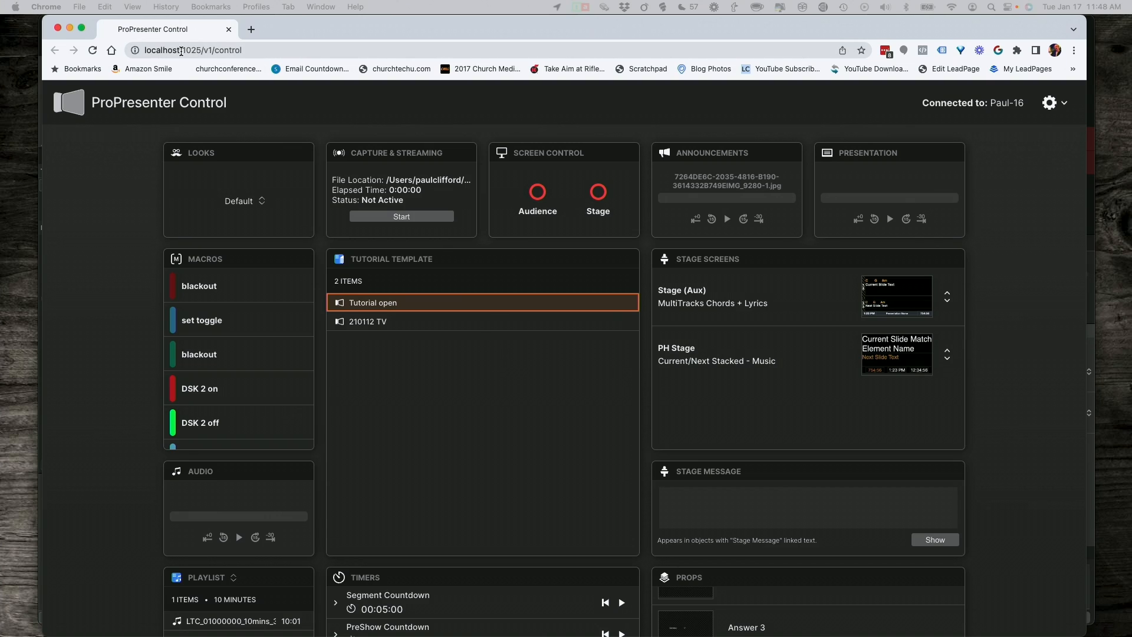
{"action": "left_click_drag", "start_coordinate": [179, 50], "coordinate": [121, 53]}
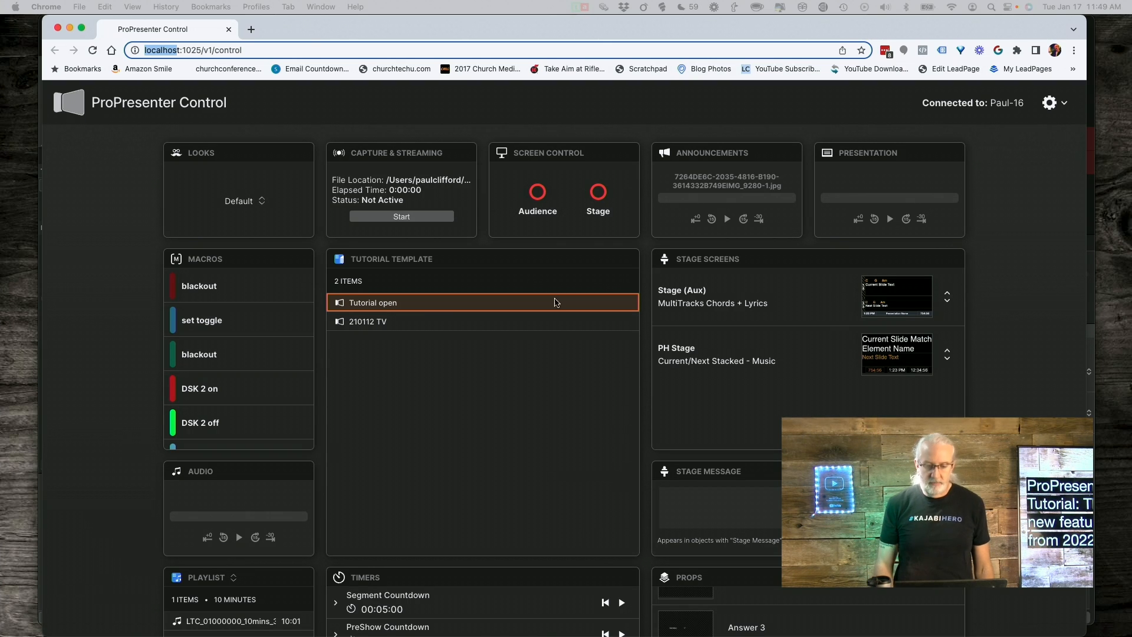
{"action": "left_click", "coordinate": [72, 27]}
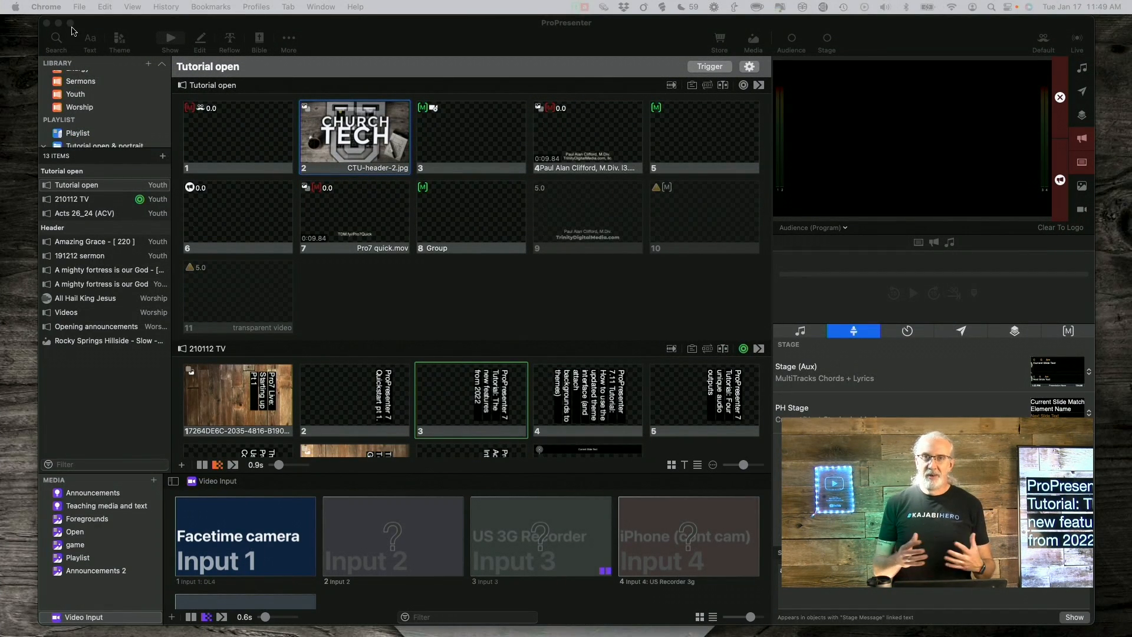
Bring ProPresenter's main window forward, showing the Tutorial open presentation's 11 slides
{"action": "left_click", "coordinate": [381, 31]}
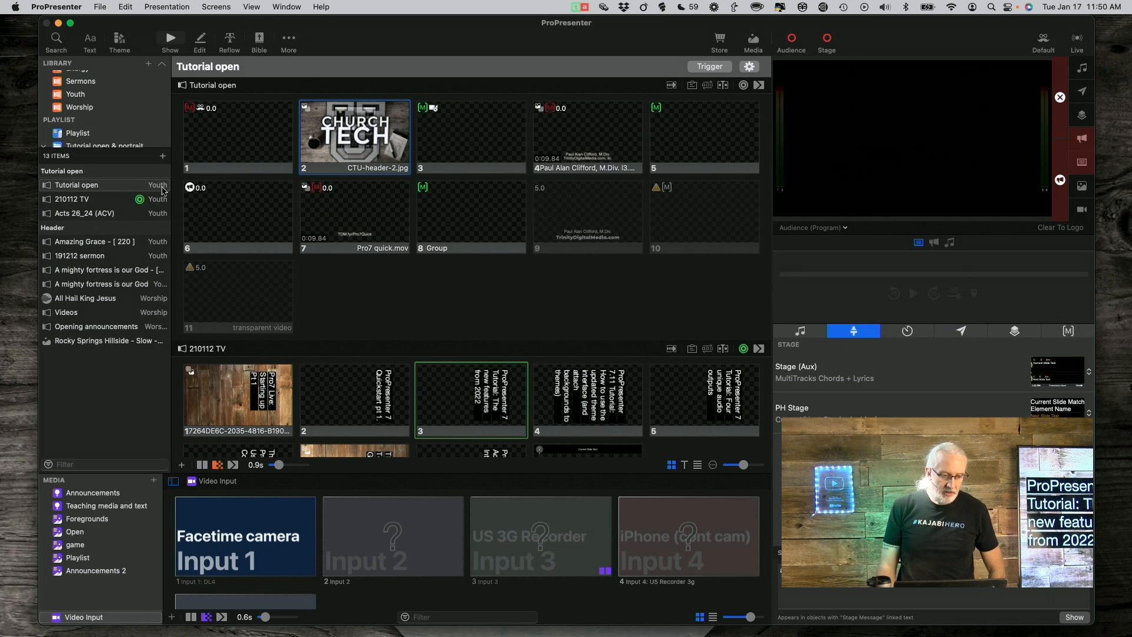
Create a playlist from the recovery ministries template and view its opening announcements and song 1 items
{"action": "left_click", "coordinate": [164, 156]}
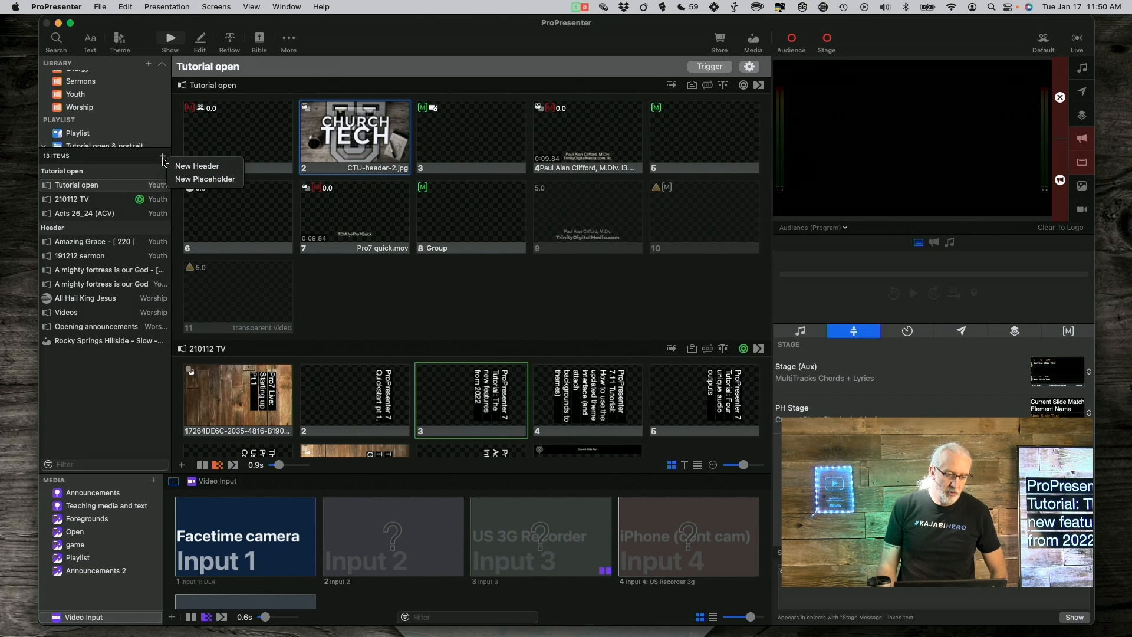
{"action": "left_click", "coordinate": [141, 155]}
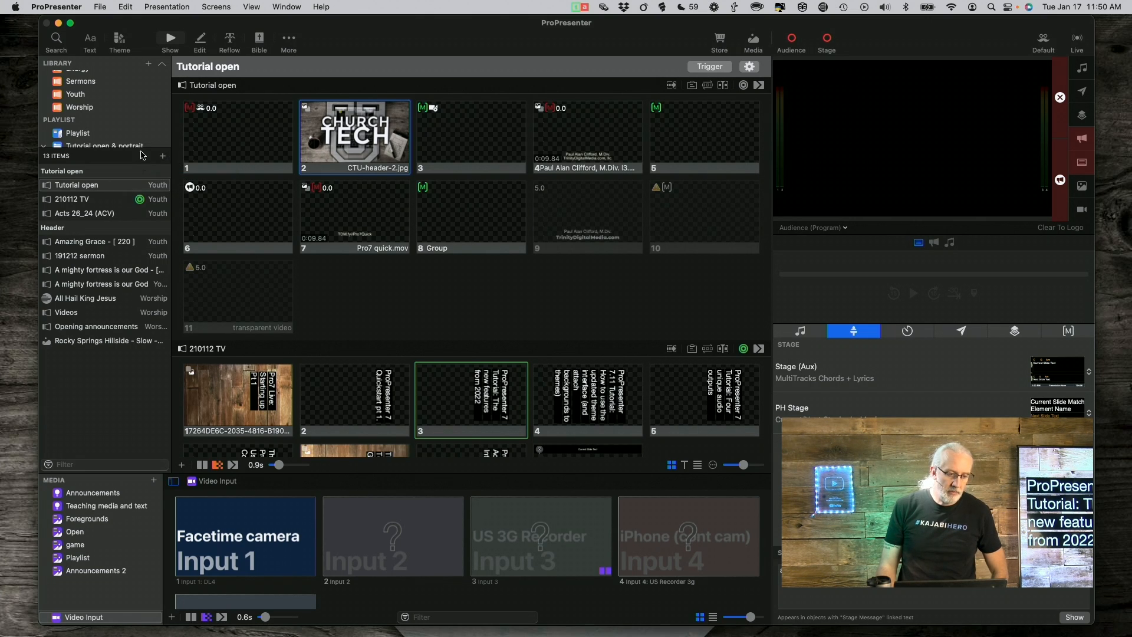
{"action": "left_click", "coordinate": [148, 64]}
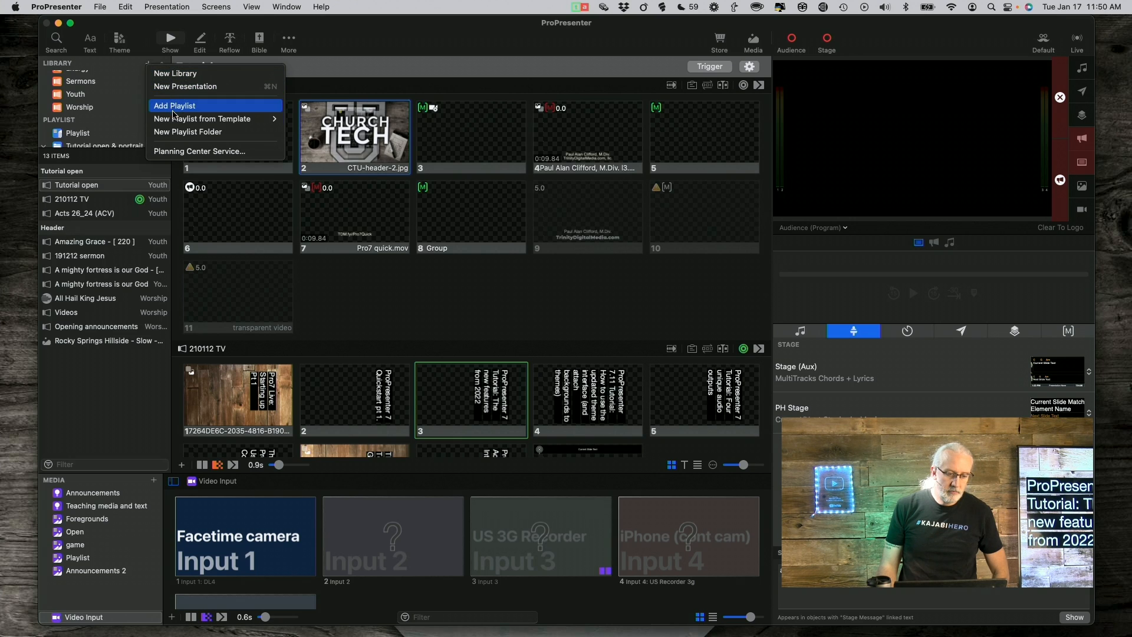
{"action": "mouse_move", "coordinate": [176, 121]}
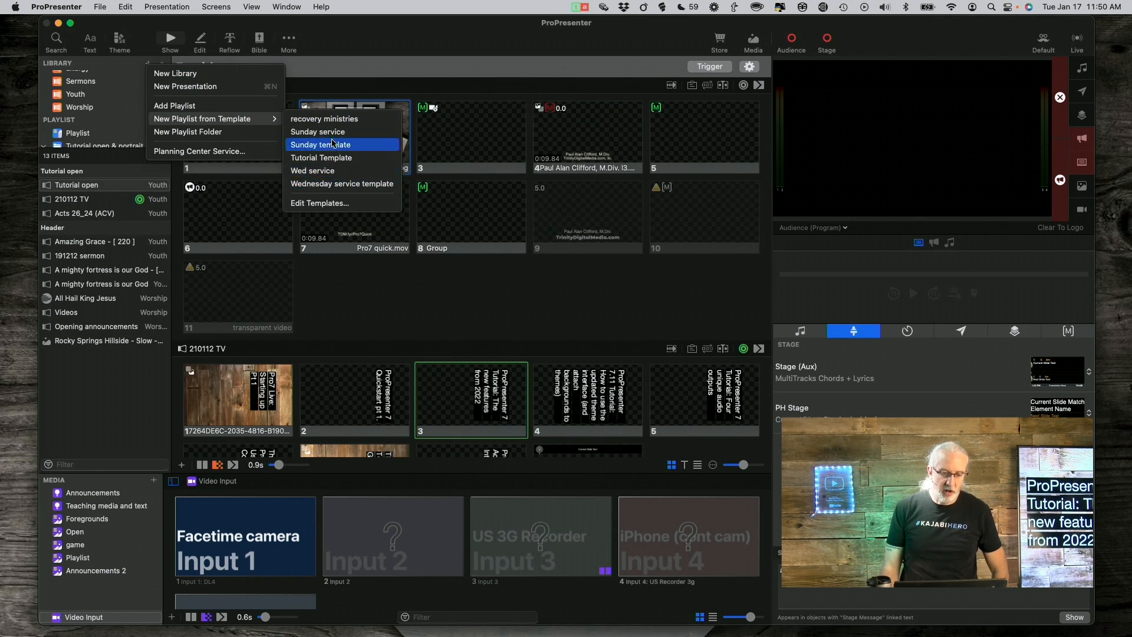
{"action": "left_click", "coordinate": [333, 120]}
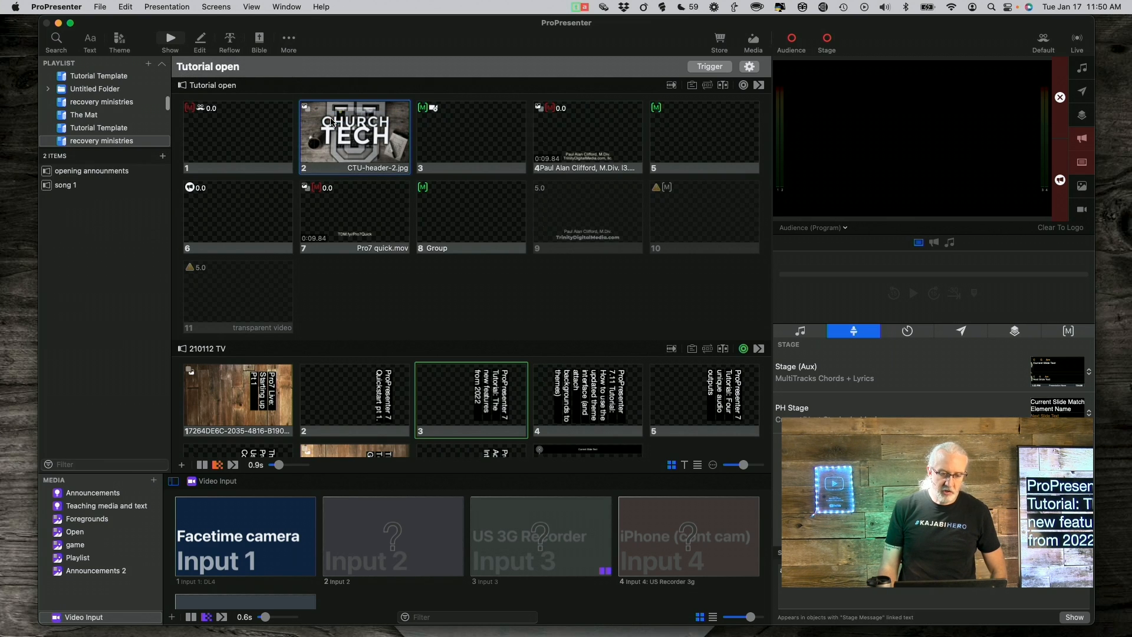
{"action": "left_click", "coordinate": [92, 175]}
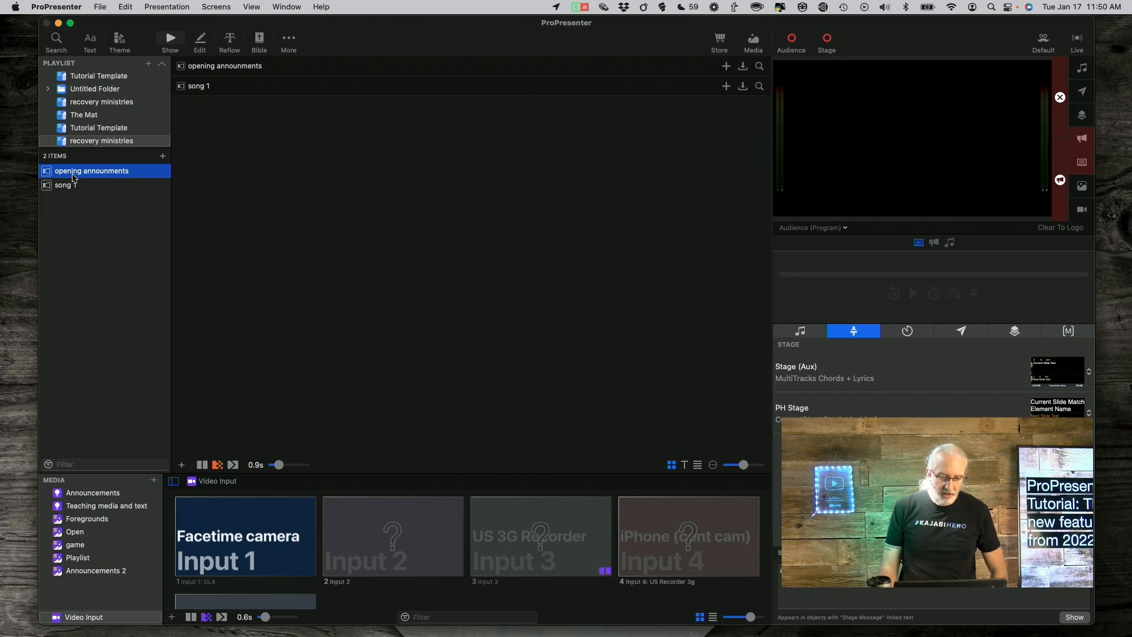
{"action": "left_click", "coordinate": [70, 187]}
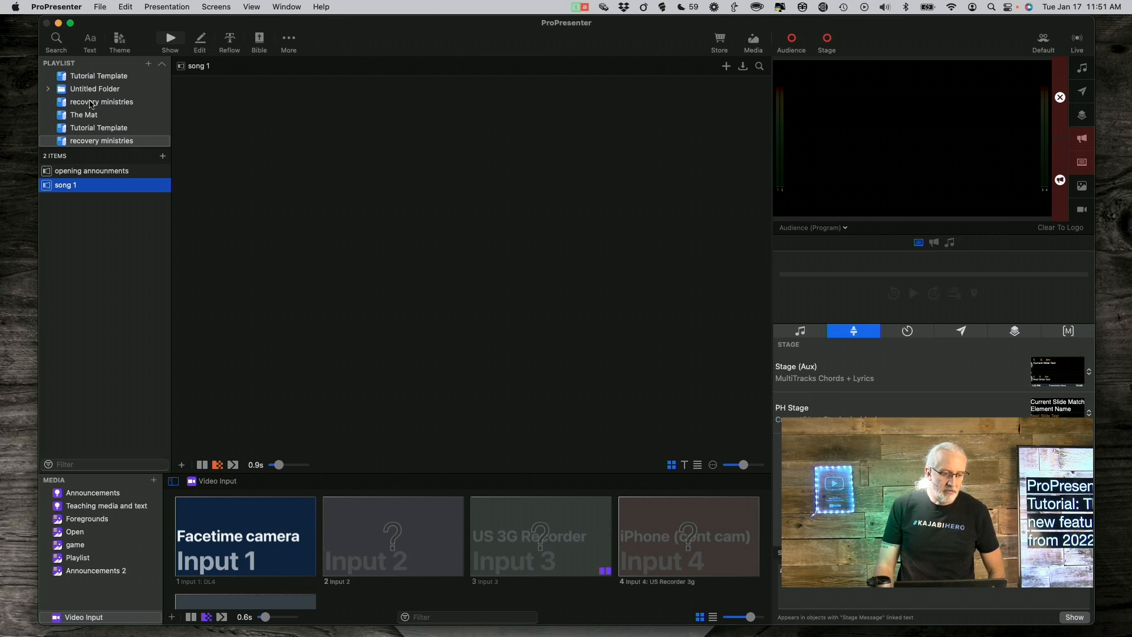
Scroll the sidebar to the Library and select Playlist, listing its 16 presentations
{"action": "scroll", "coordinate": [89, 104], "scroll_direction": "up", "scroll_amount": 5}
{"action": "scroll", "coordinate": [90, 105], "scroll_direction": "down", "scroll_amount": 5}
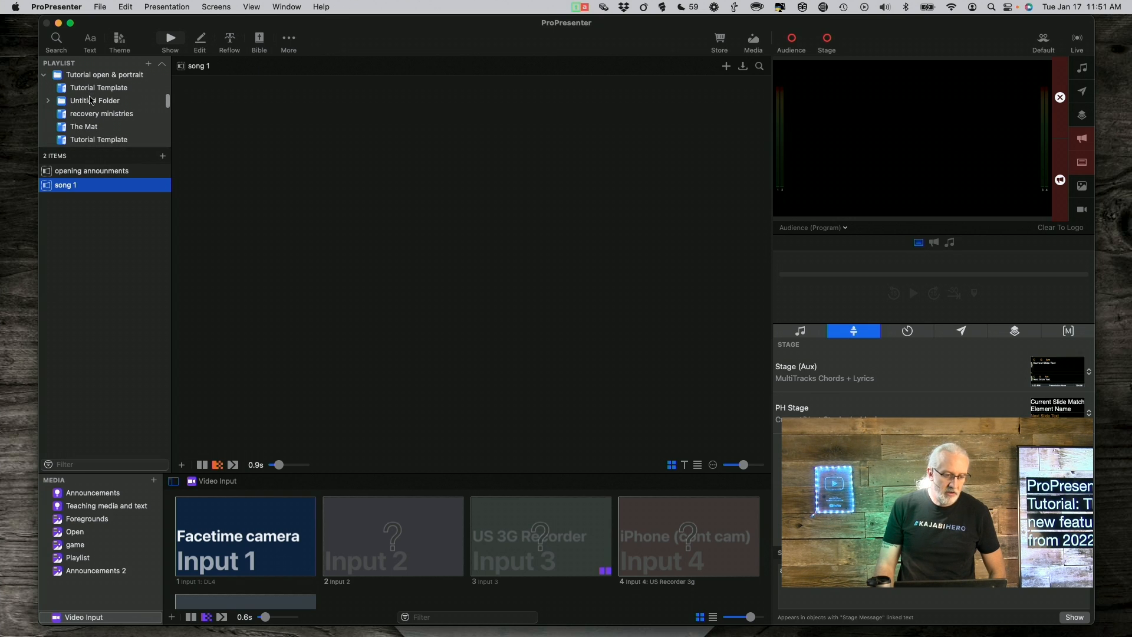
{"action": "scroll", "coordinate": [91, 104], "scroll_direction": "up", "scroll_amount": 2}
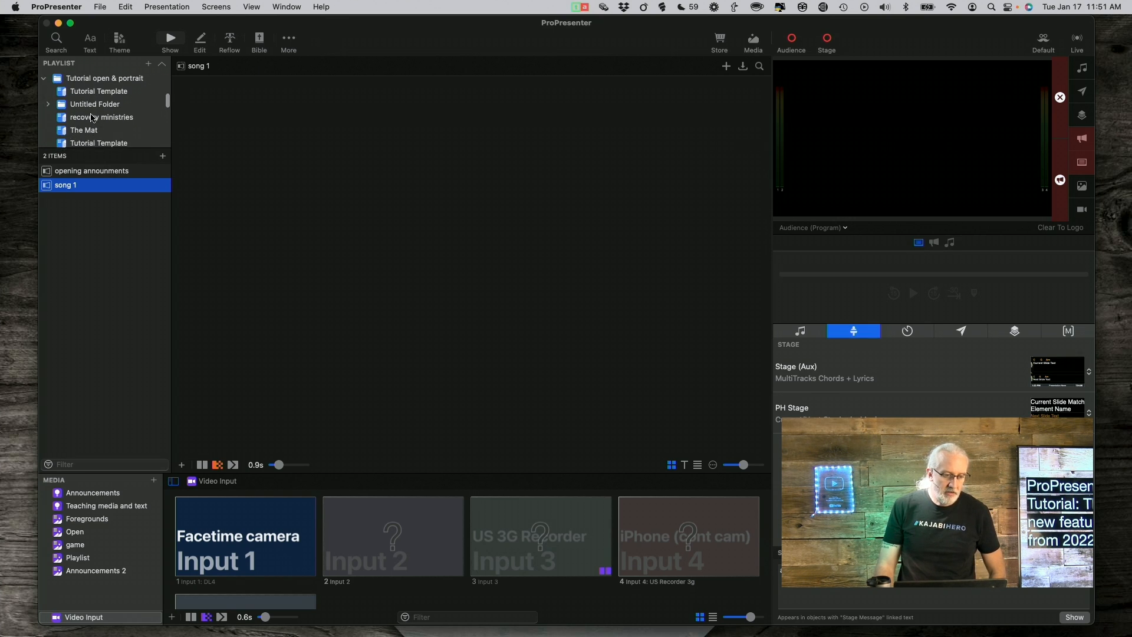
{"action": "scroll", "coordinate": [91, 118], "scroll_direction": "up", "scroll_amount": 2}
{"action": "left_click", "coordinate": [83, 95]}
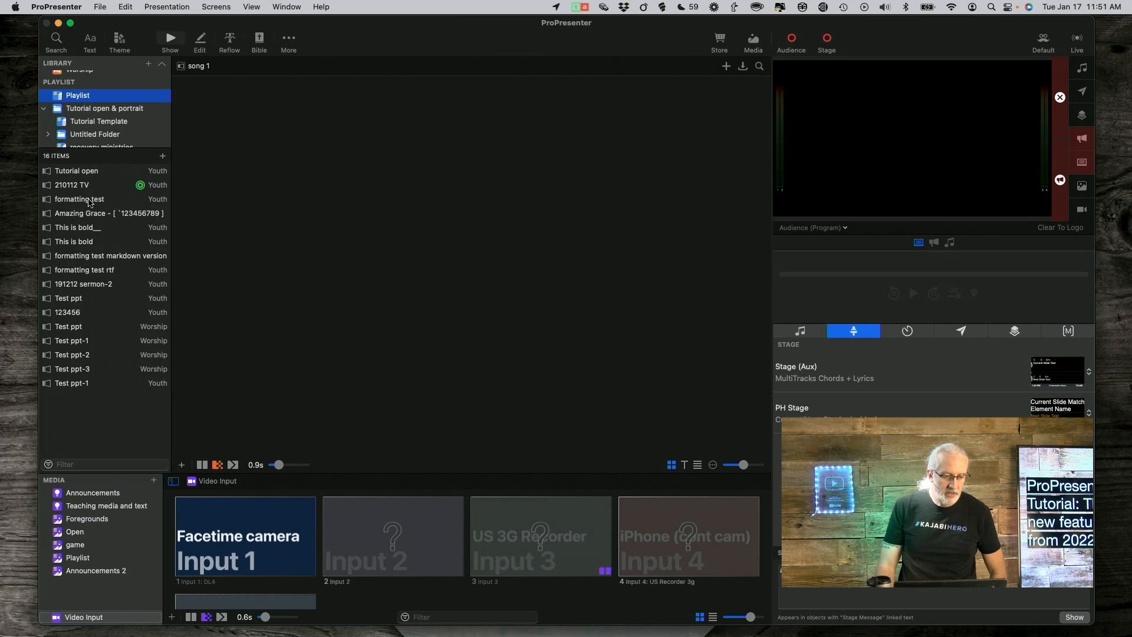
Select 'formatting test markdown version' to display its 4 slides
{"action": "left_click", "coordinate": [81, 257]}
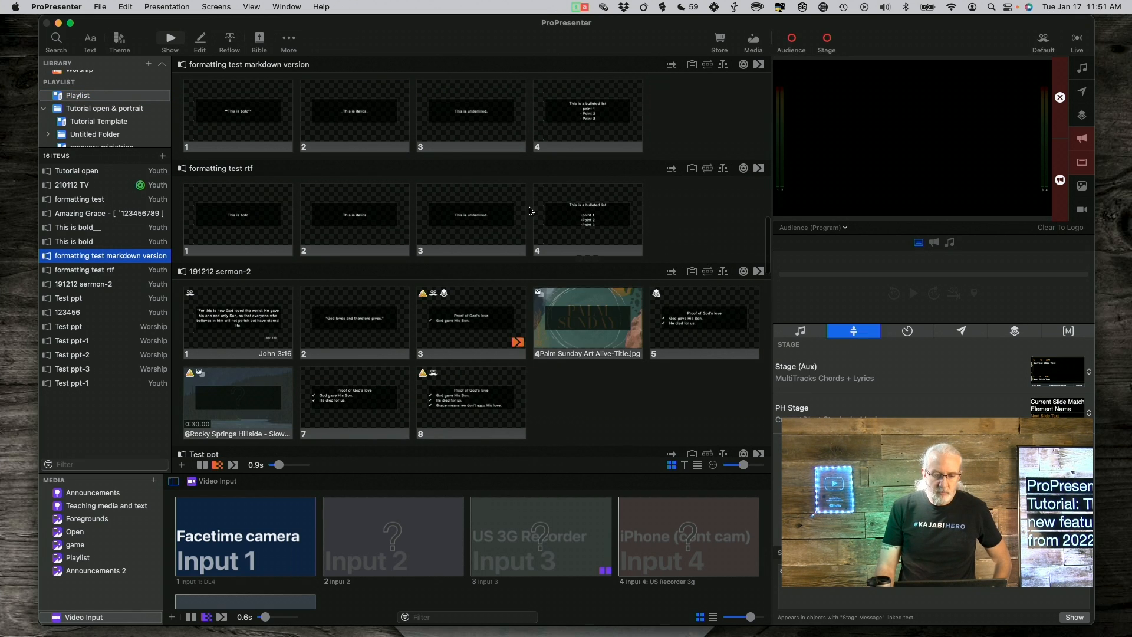
Open the timeline panel for formatting test markdown version, showing its 300s duration
{"action": "left_click", "coordinate": [724, 64]}
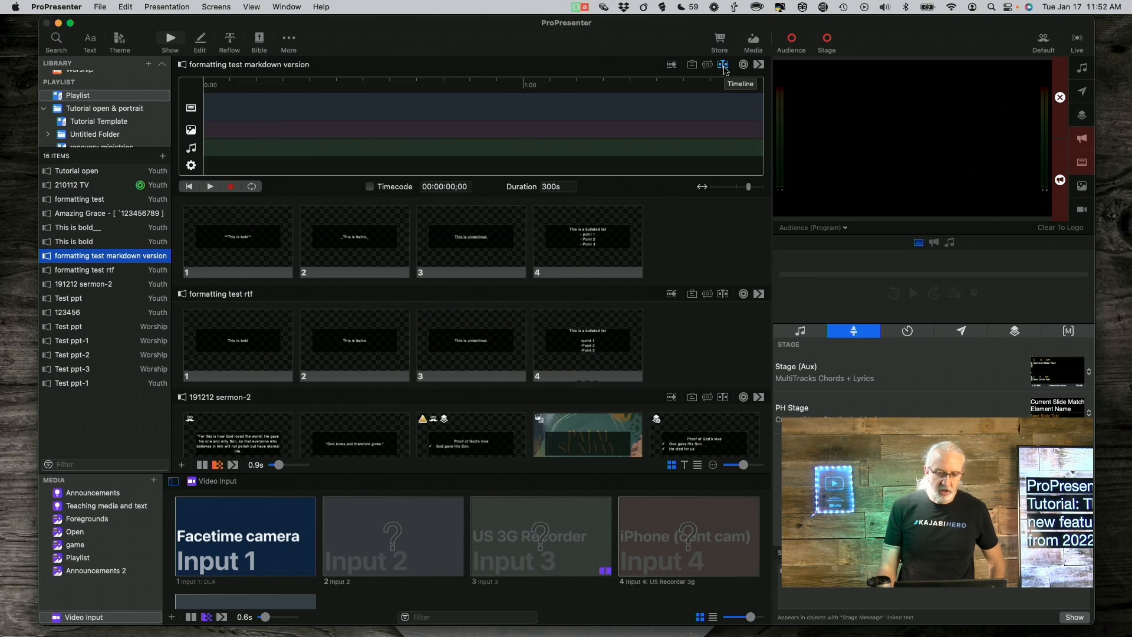
{"action": "scroll", "coordinate": [424, 168], "scroll_direction": "down", "scroll_amount": 1}
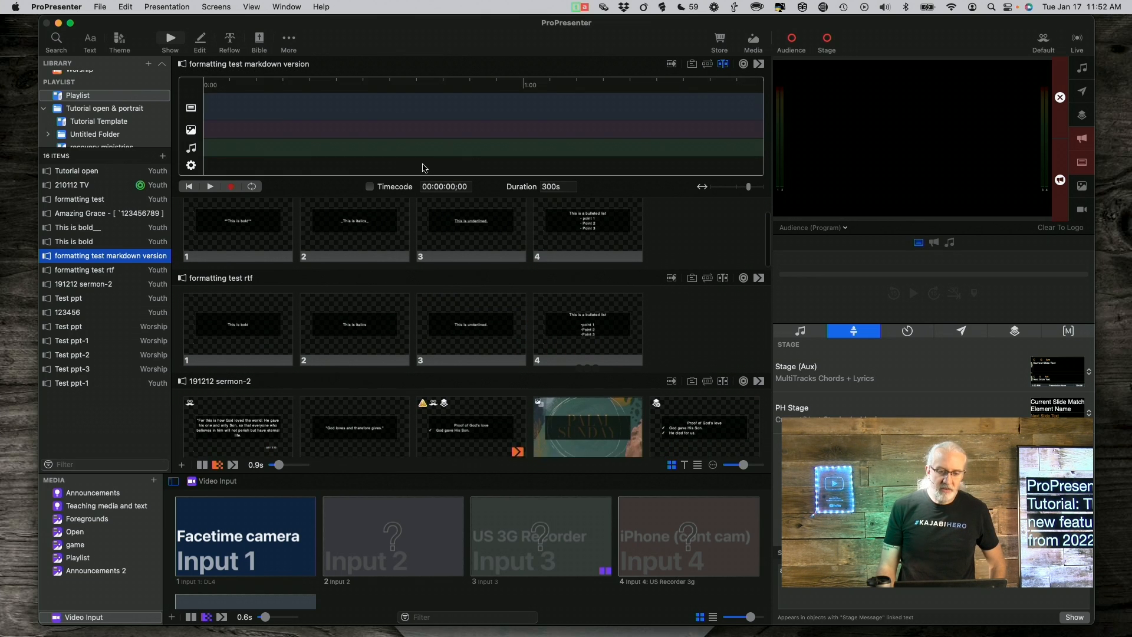
{"action": "scroll", "coordinate": [425, 168], "scroll_direction": "up", "scroll_amount": 1}
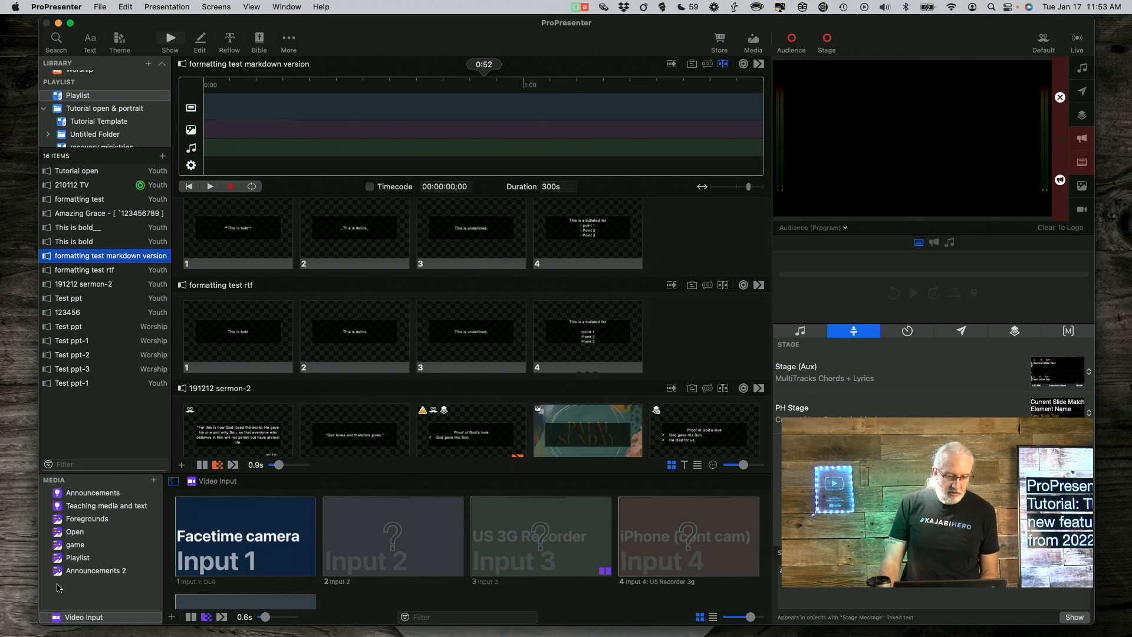
Browse the Foregrounds, Open, Announcements 2, Announcements and game media playlists, ending on Playlist
{"action": "left_click", "coordinate": [95, 519]}
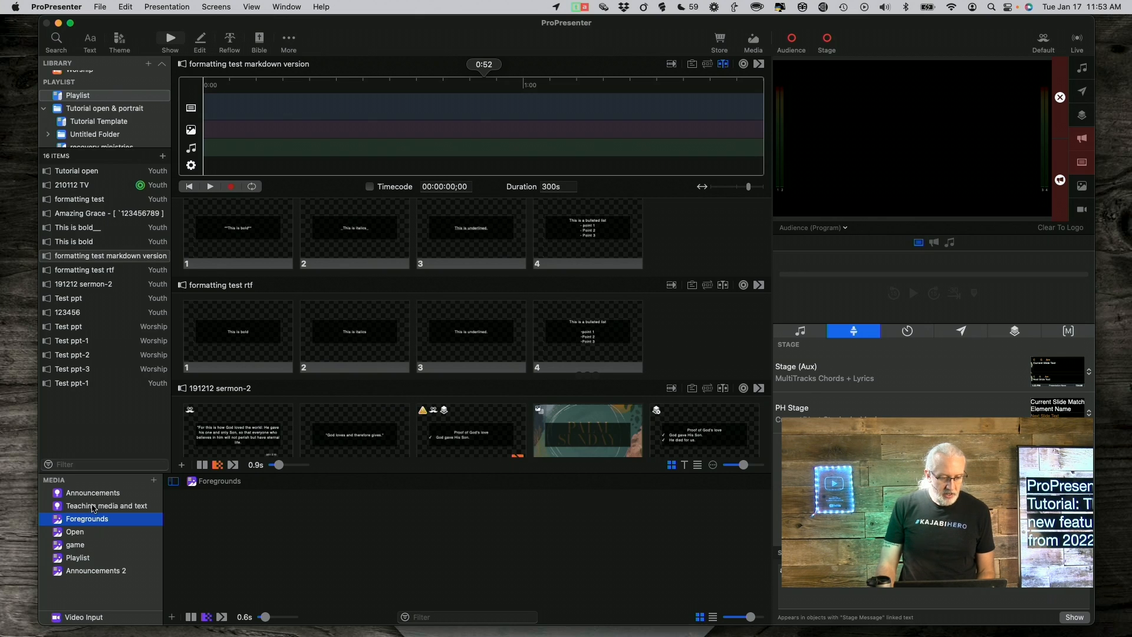
{"action": "left_click", "coordinate": [75, 532]}
{"action": "left_click", "coordinate": [81, 573]}
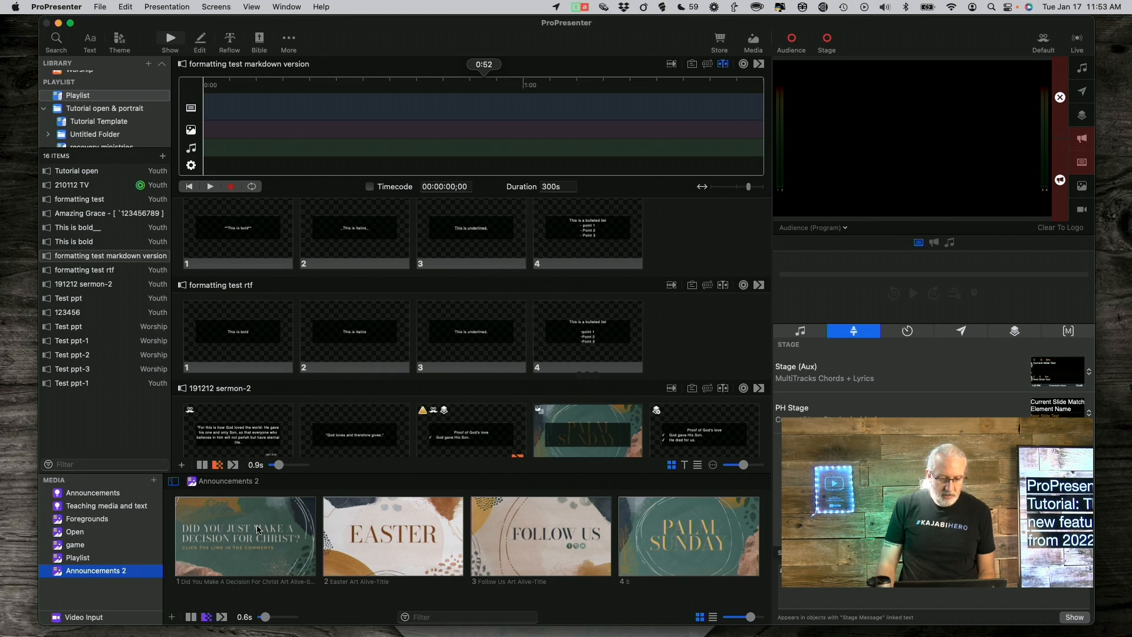
{"action": "left_click", "coordinate": [81, 493]}
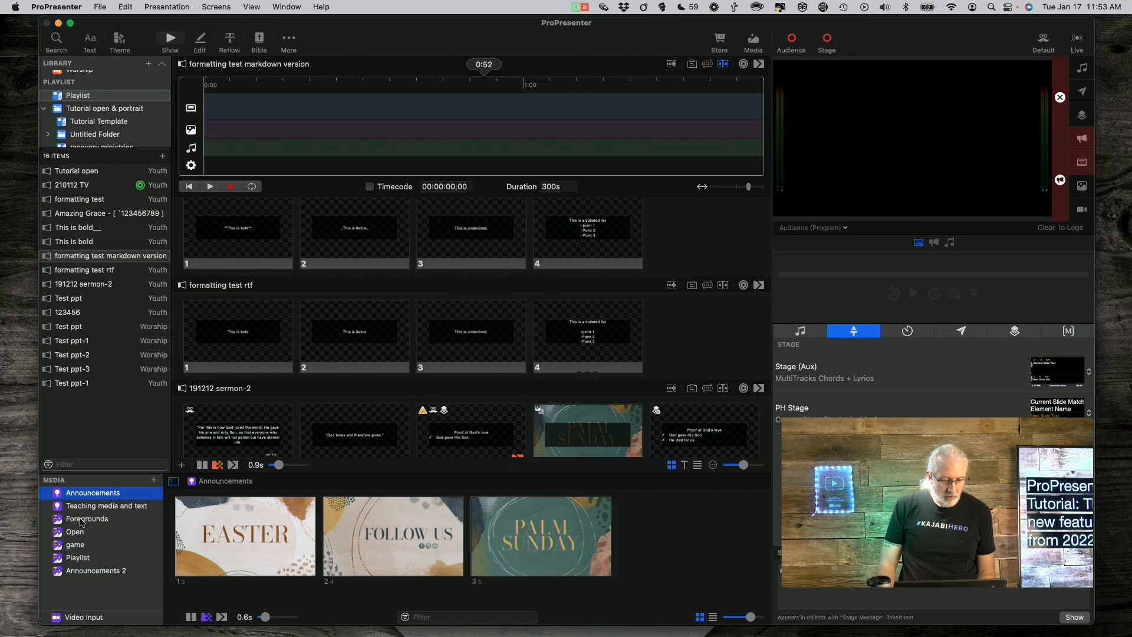
{"action": "left_click", "coordinate": [80, 548]}
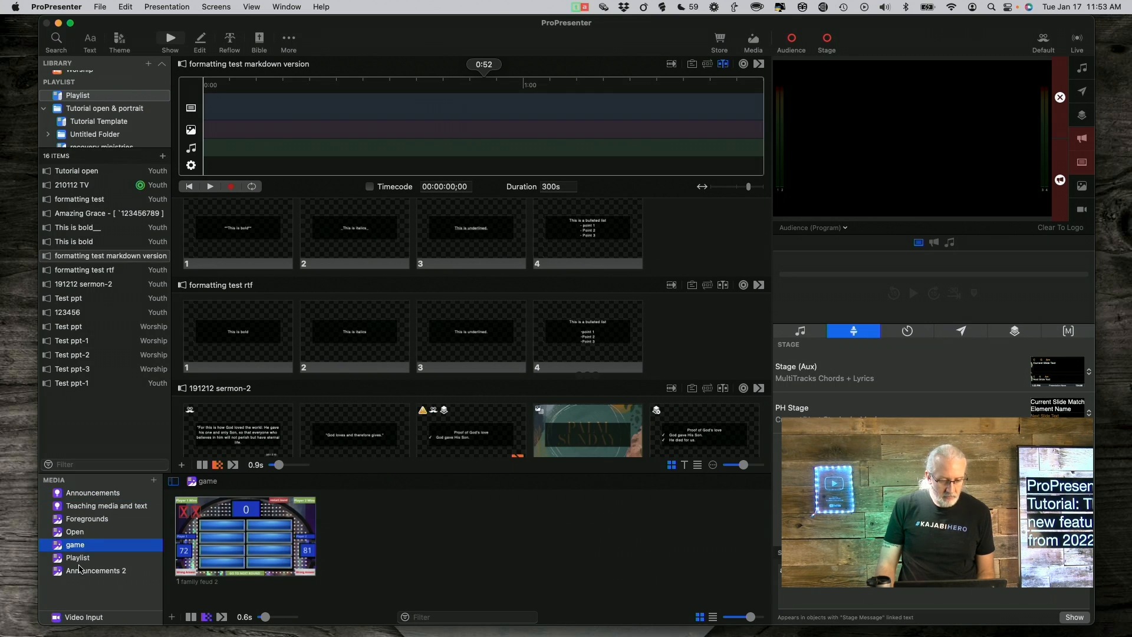
{"action": "left_click", "coordinate": [81, 570]}
{"action": "left_click", "coordinate": [80, 556]}
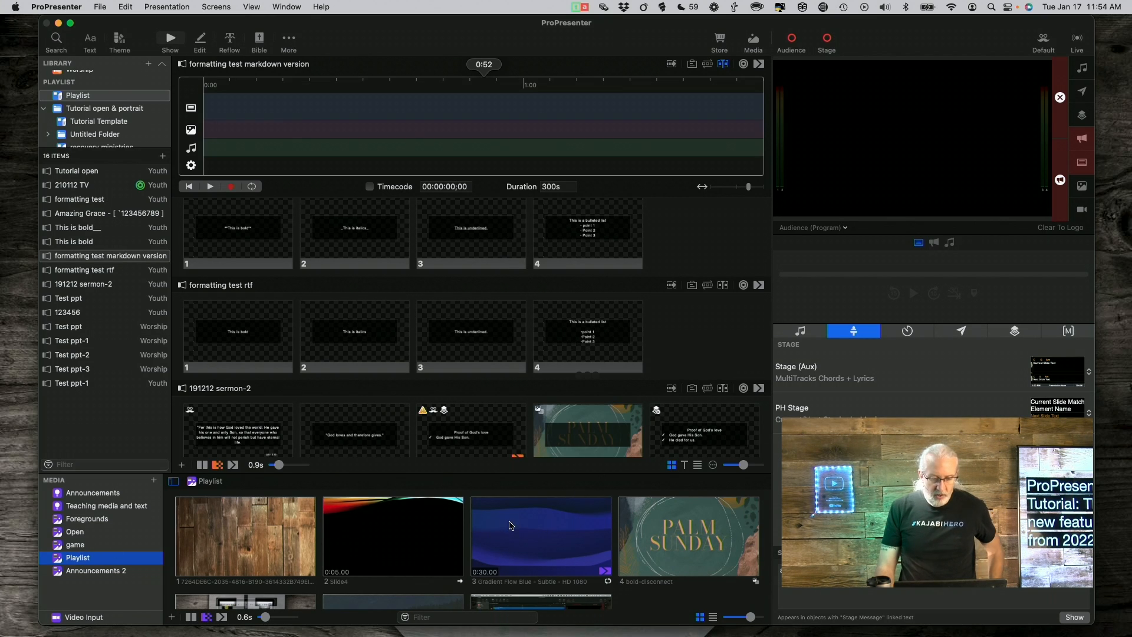
Open the Inspector for Gradient Flow Blue and view its marker at 00:15;04
{"action": "right_click", "coordinate": [538, 529]}
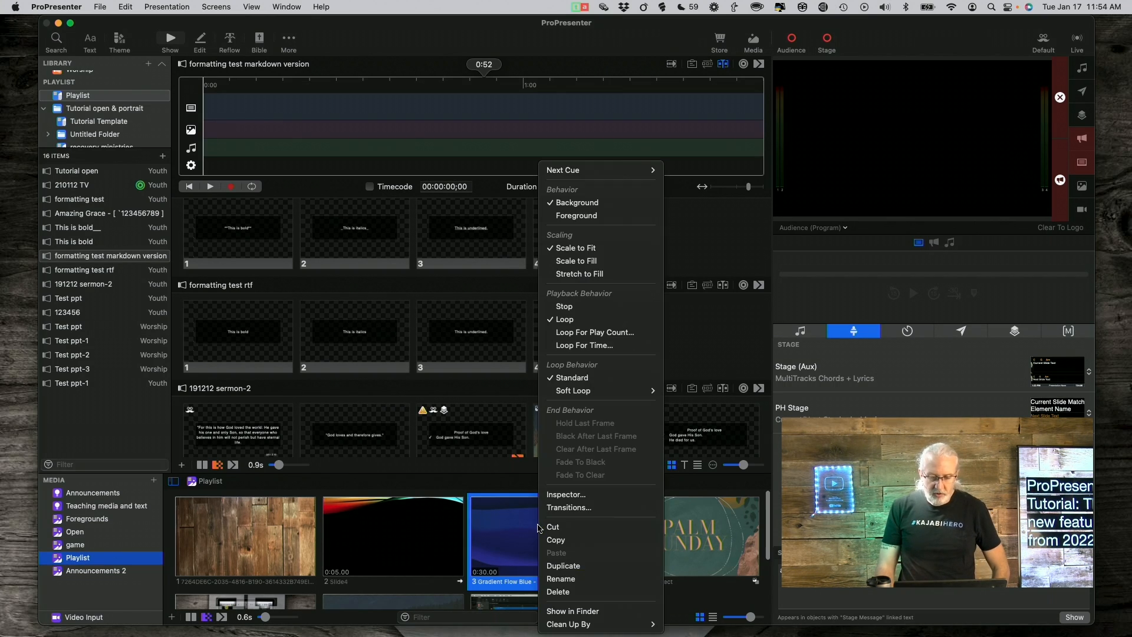
{"action": "left_click", "coordinate": [555, 495]}
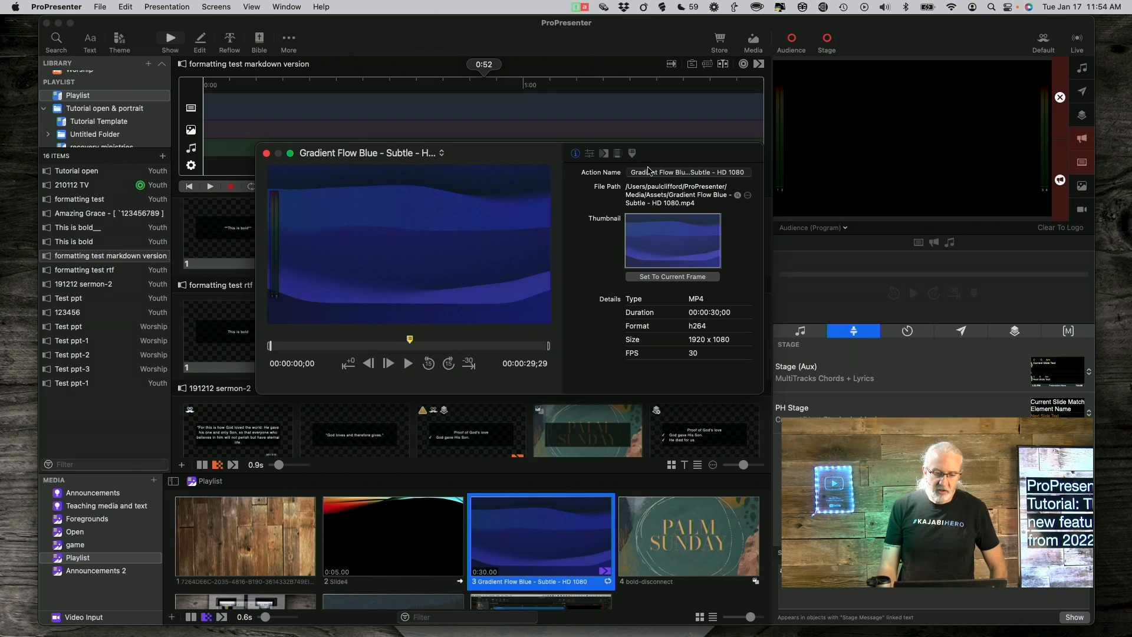
{"action": "left_click", "coordinate": [633, 154]}
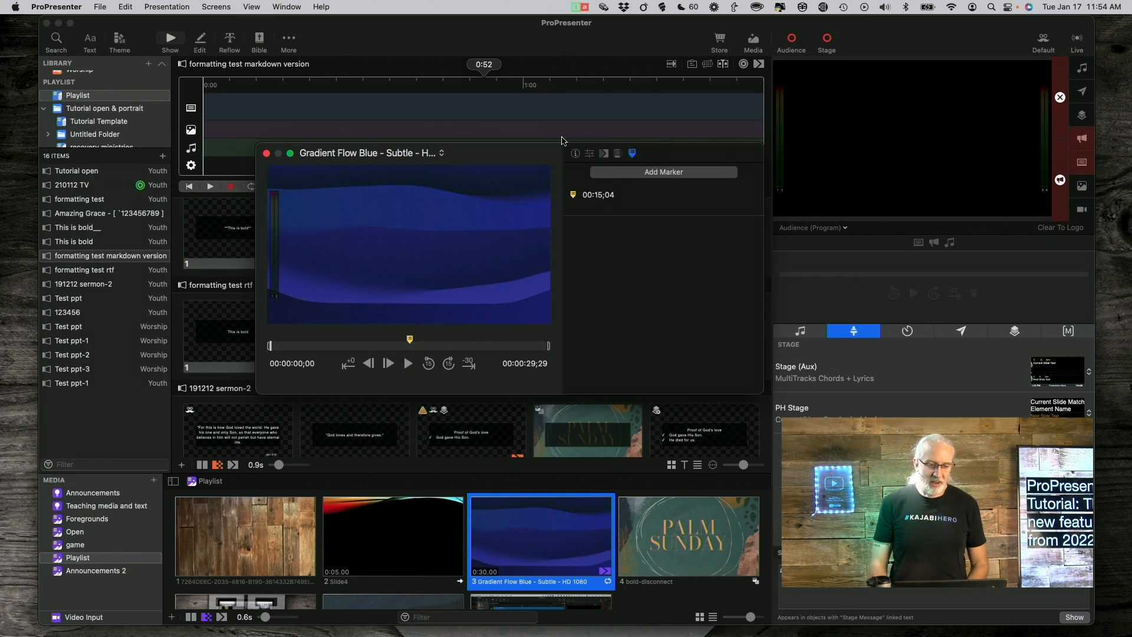
Close the marker editor, then play and pause Gradient Flow Blue on the audience output
{"action": "left_click", "coordinate": [267, 154]}
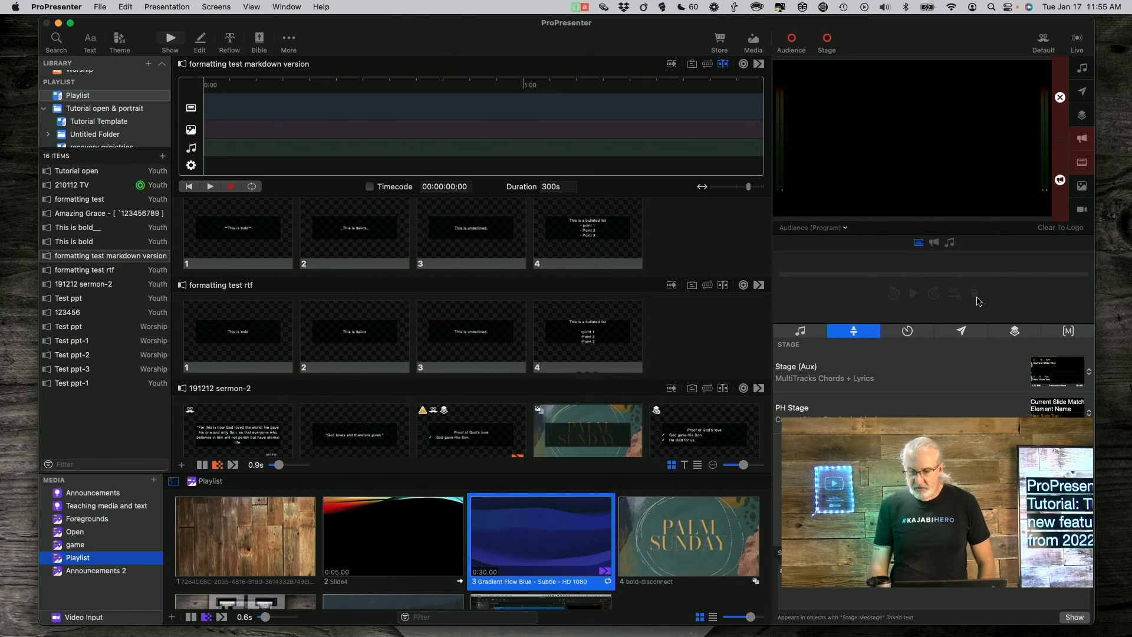
{"action": "left_click", "coordinate": [570, 558]}
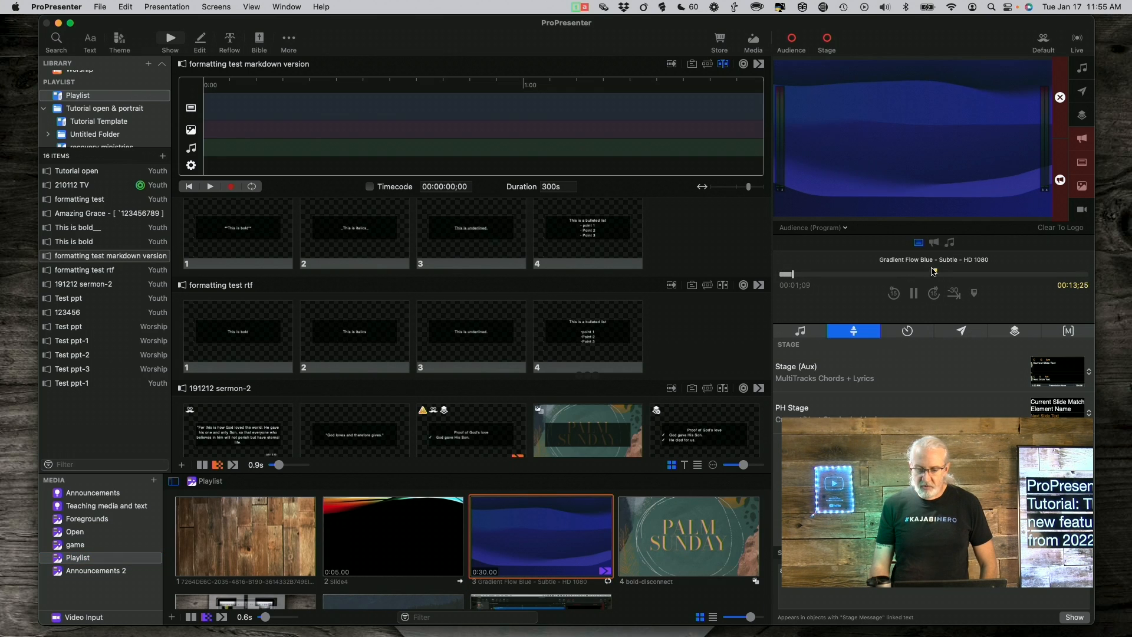
{"action": "left_click", "coordinate": [914, 293]}
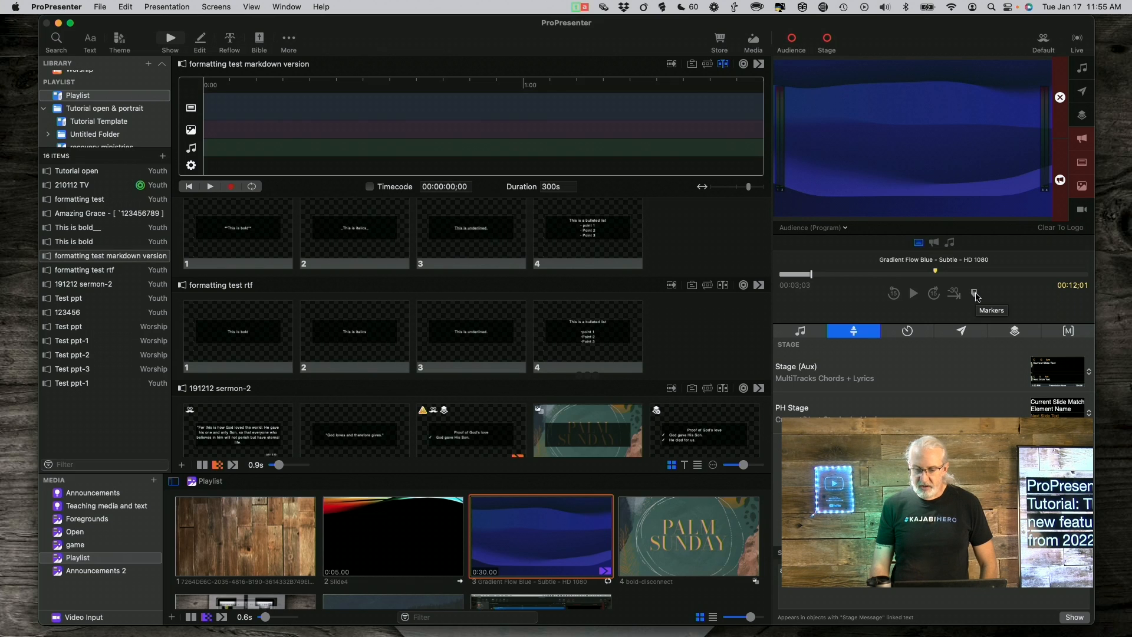
Open the playing video's markers for editing from its marker list, then close the editor
{"action": "left_click", "coordinate": [975, 294]}
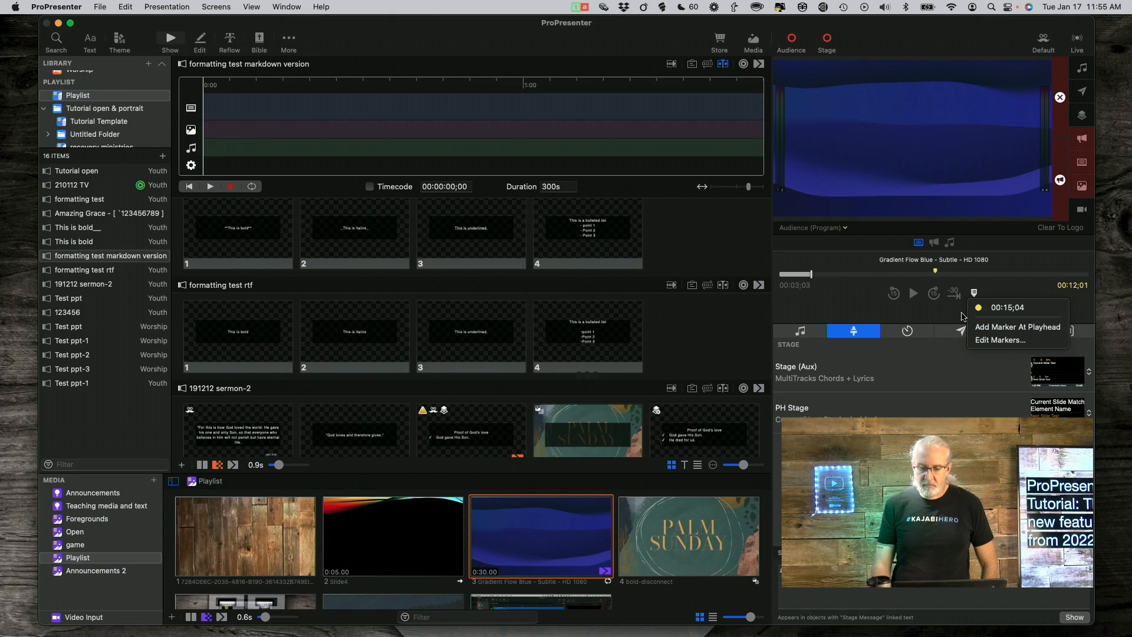
{"action": "left_click", "coordinate": [990, 341]}
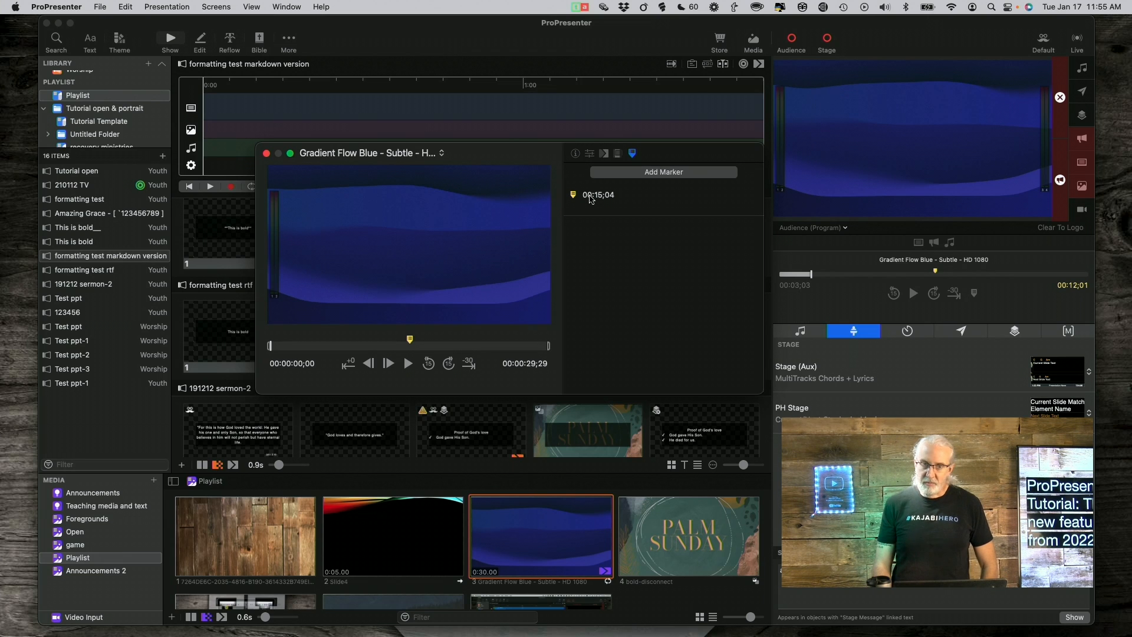
{"action": "left_click", "coordinate": [267, 154]}
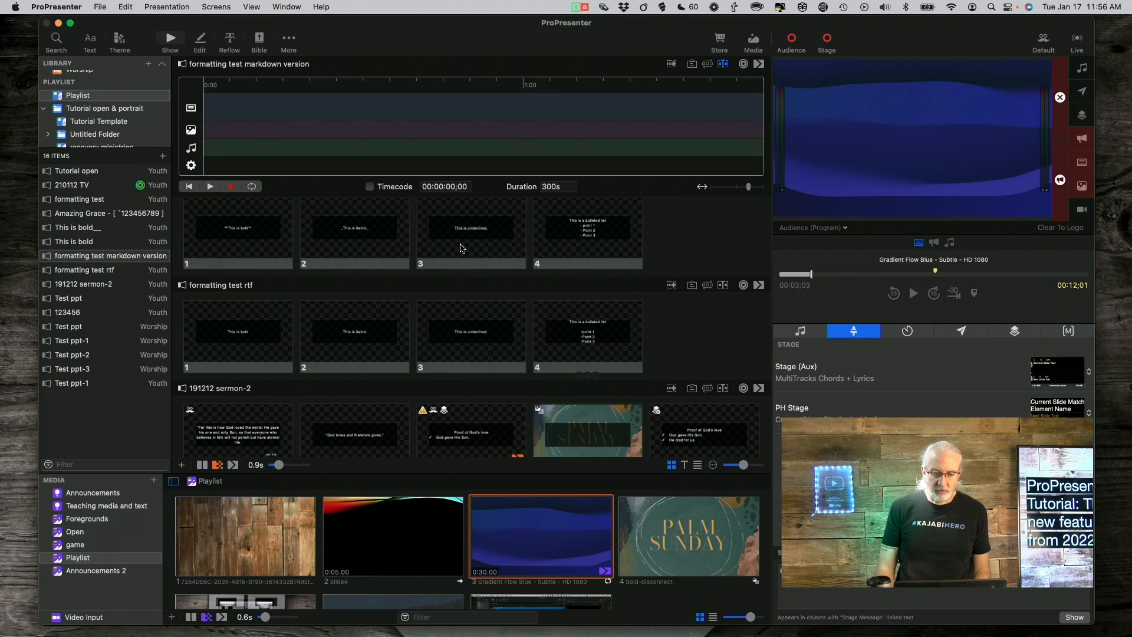
Edit slide 3, 'This is underlined.', and select its text box on the canvas
{"action": "right_click", "coordinate": [462, 245]}
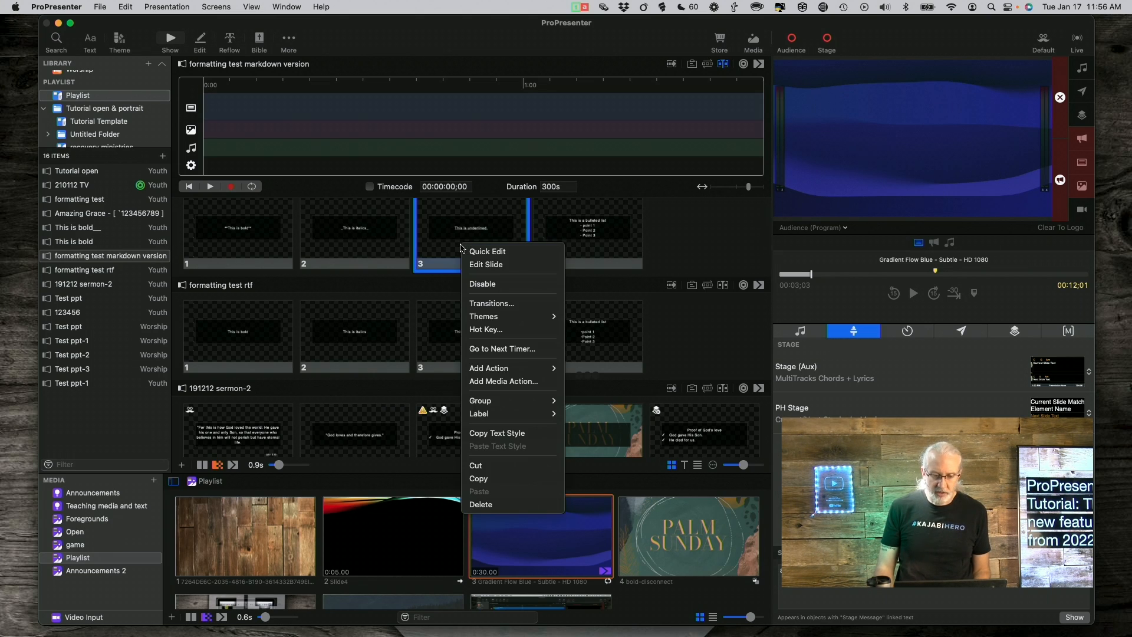
{"action": "left_click", "coordinate": [477, 265]}
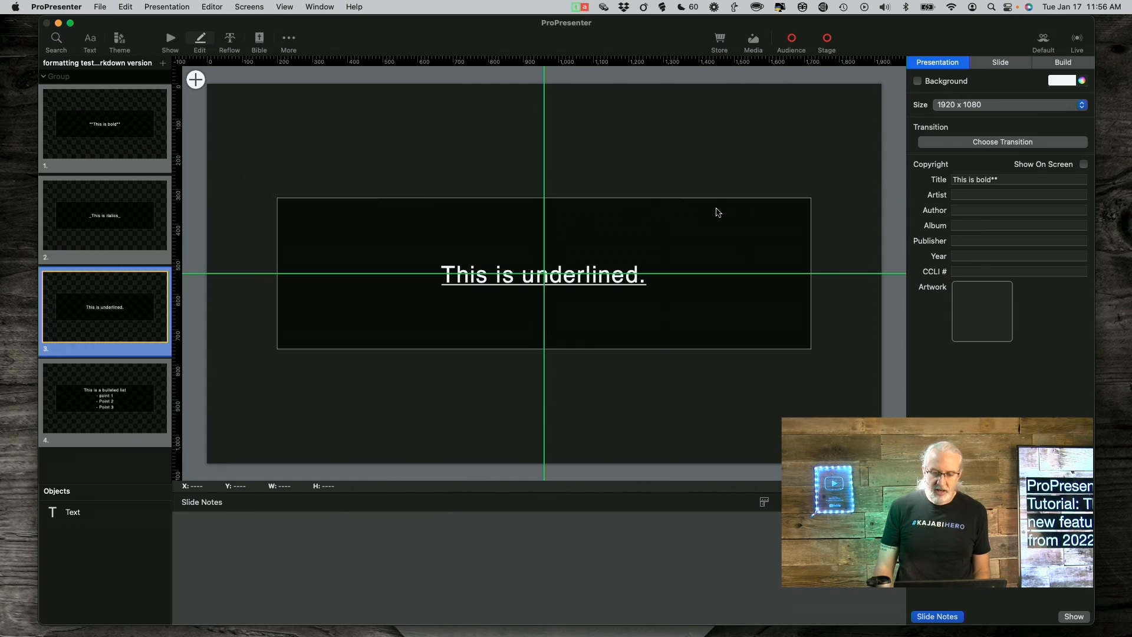
{"action": "left_click", "coordinate": [715, 222]}
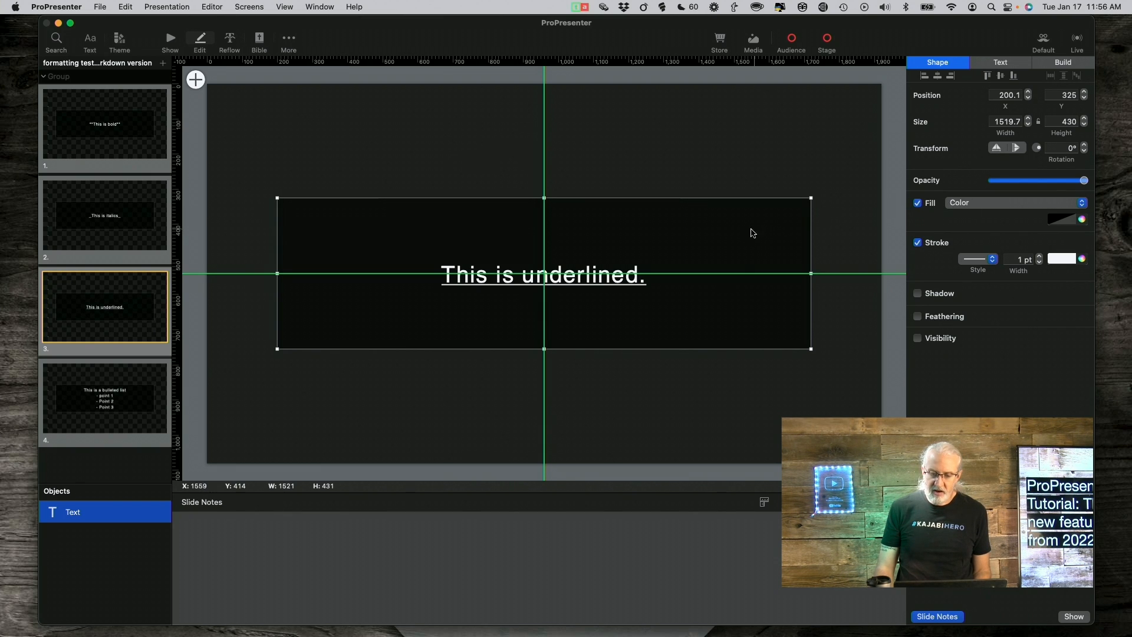
Set the text box fill to Background Blur with -100% saturation and 82% blur
{"action": "left_click", "coordinate": [1082, 204]}
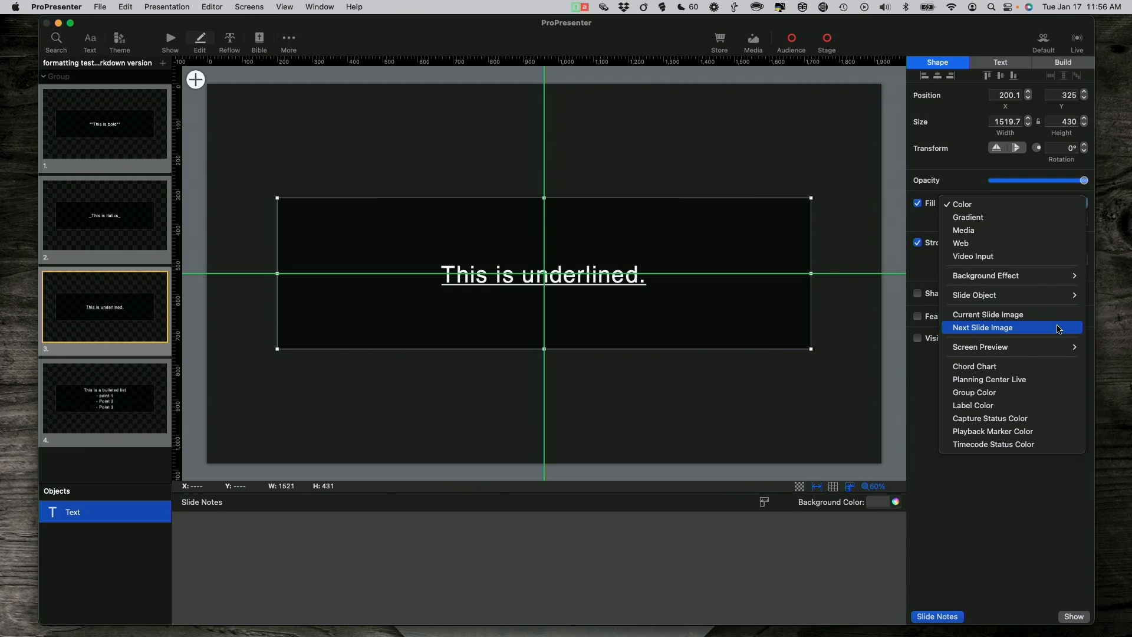
{"action": "mouse_move", "coordinate": [1045, 279]}
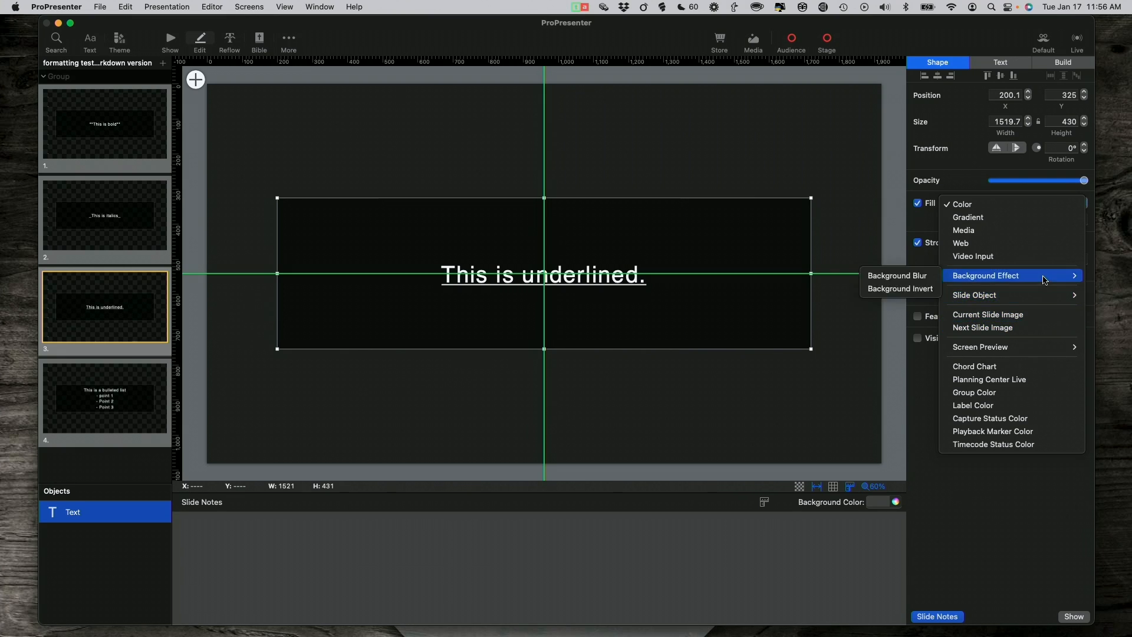
{"action": "left_click", "coordinate": [911, 282]}
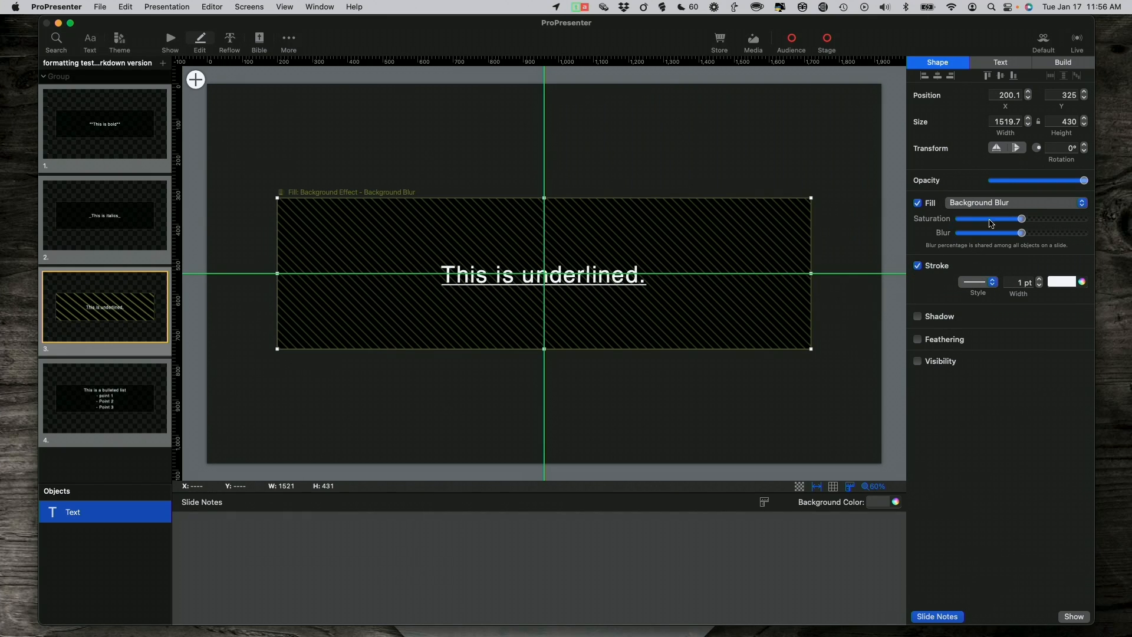
{"action": "left_click_drag", "start_coordinate": [1024, 220], "coordinate": [945, 229]}
{"action": "left_click_drag", "start_coordinate": [1025, 237], "coordinate": [1066, 238]}
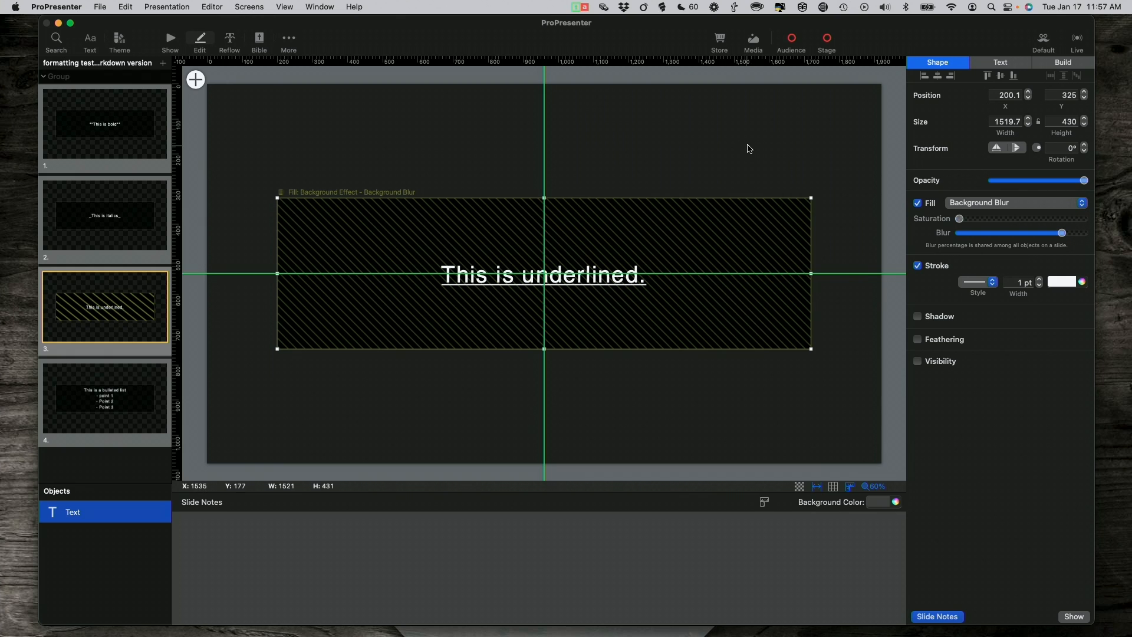
Take slide 3 live in Show view and check the audience output full screen
{"action": "left_click", "coordinate": [170, 40]}
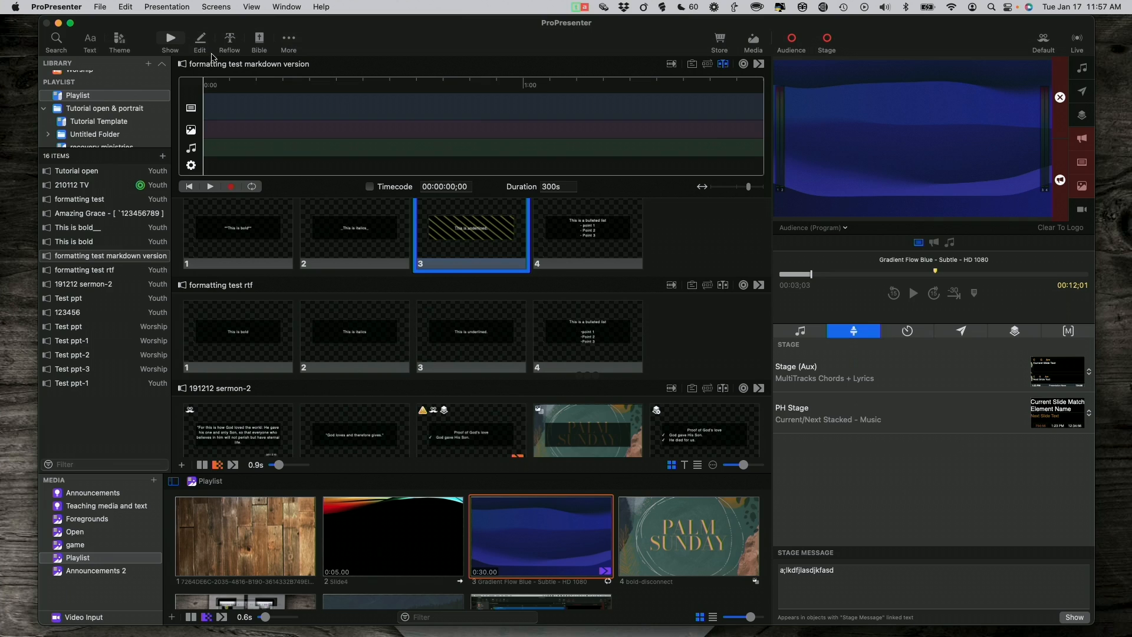
{"action": "left_click", "coordinate": [488, 242]}
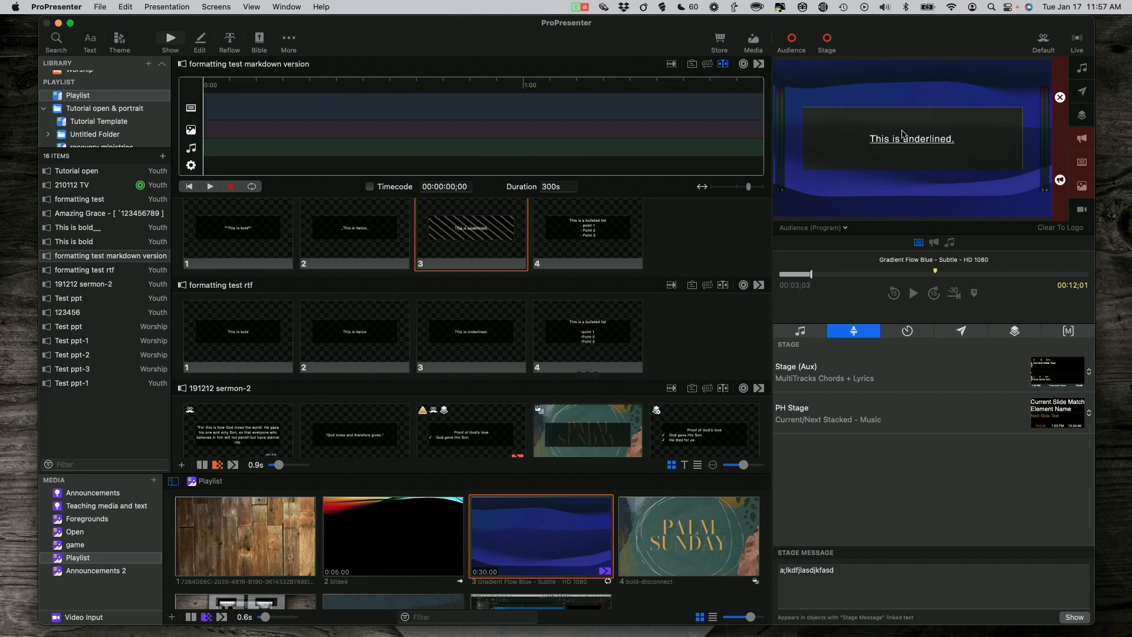
{"action": "double_click", "coordinate": [903, 134]}
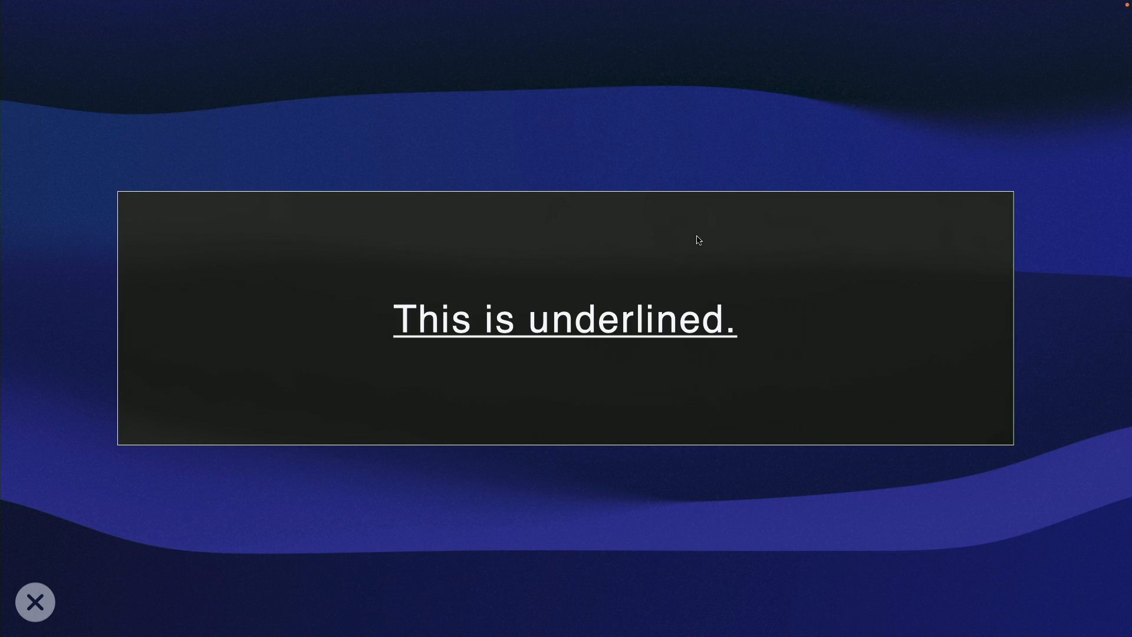
{"action": "key", "text": "Escape"}
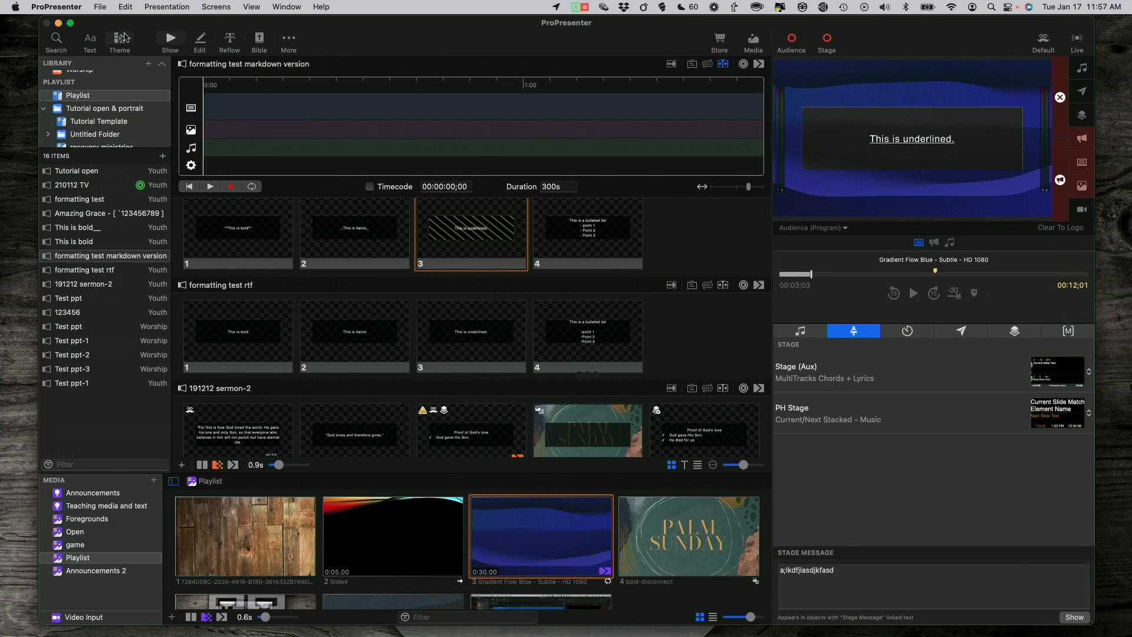
{"action": "left_click", "coordinate": [120, 39]}
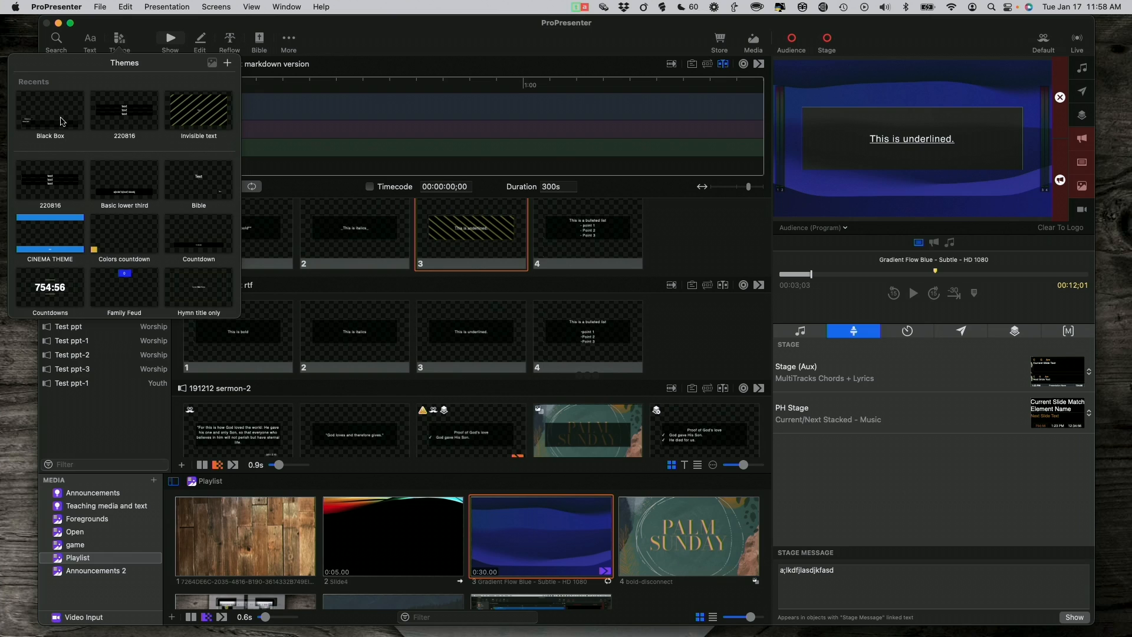
{"action": "left_click", "coordinate": [61, 122]}
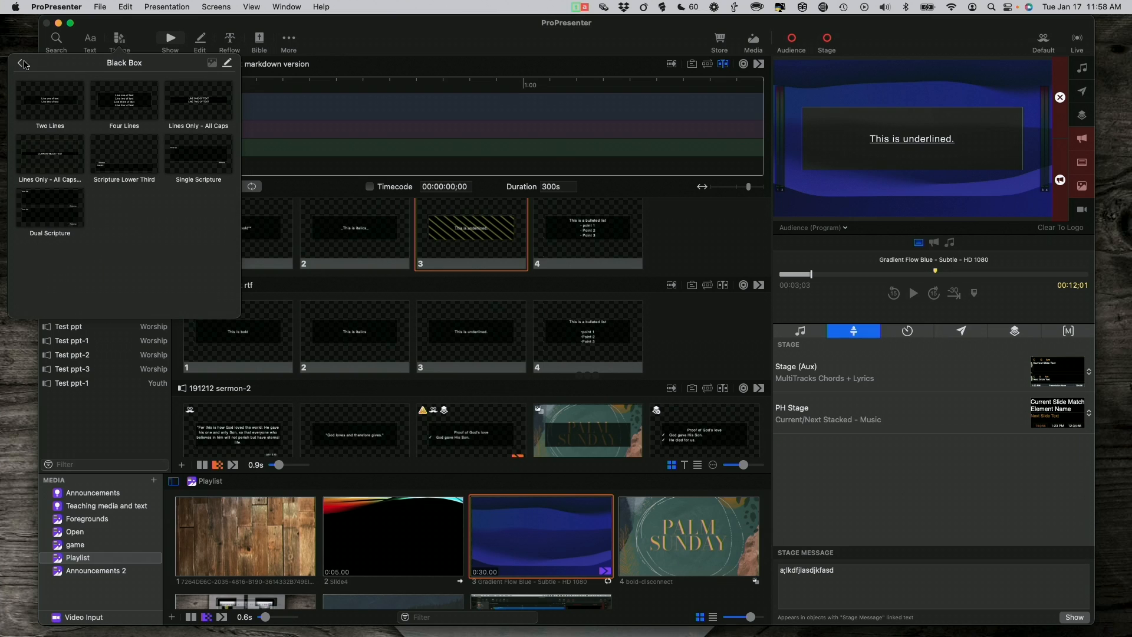
{"action": "left_click", "coordinate": [20, 64]}
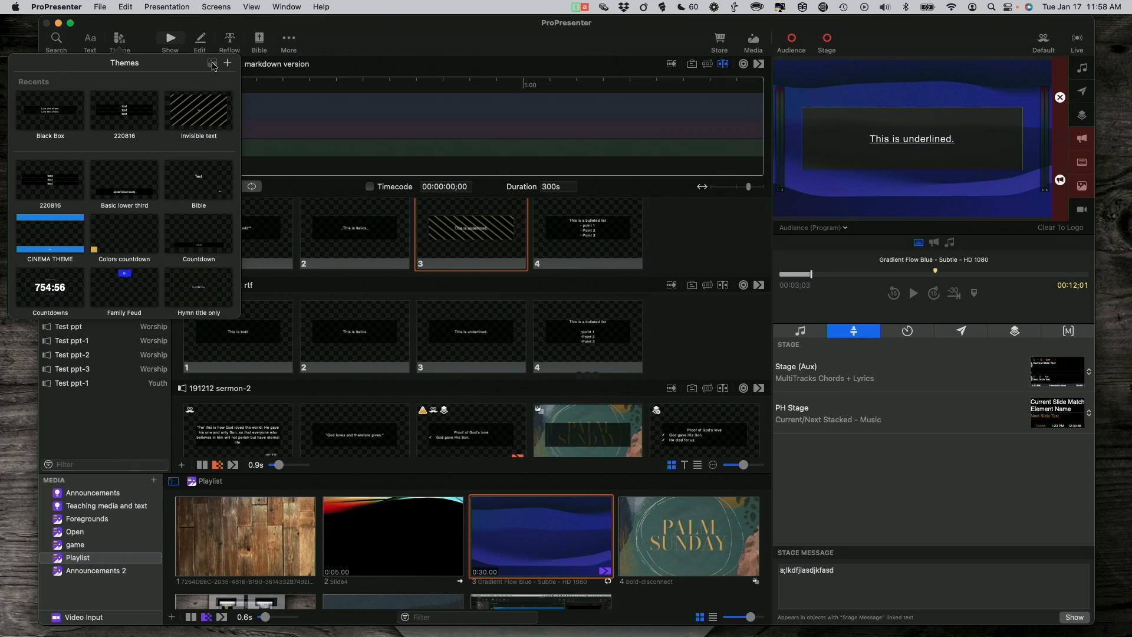
{"action": "left_click", "coordinate": [213, 65]}
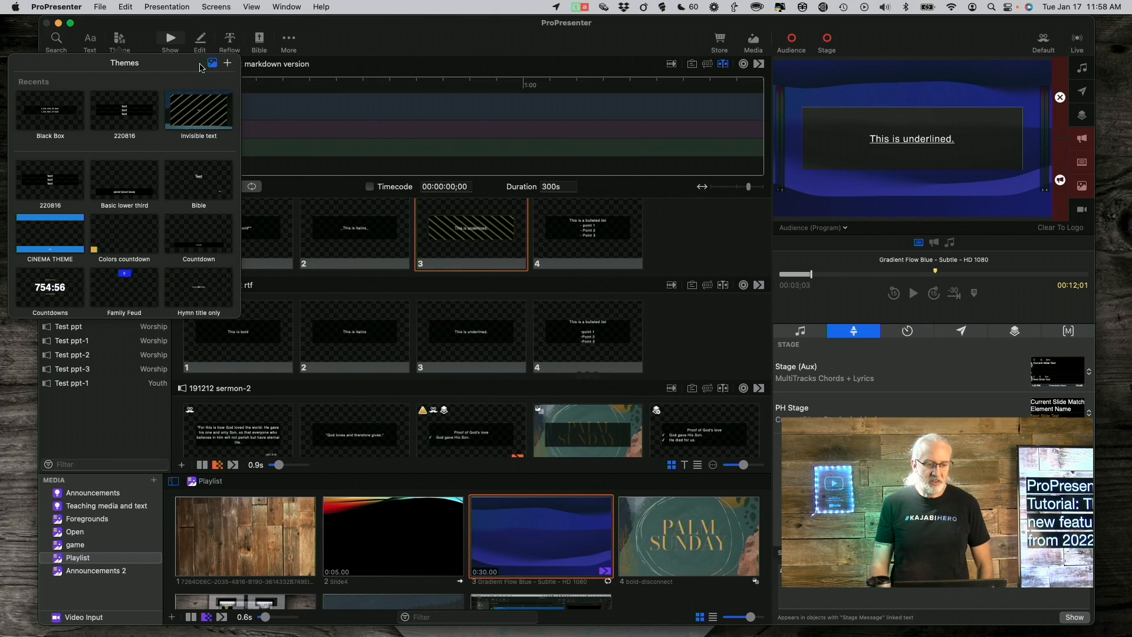
{"action": "left_click", "coordinate": [406, 27]}
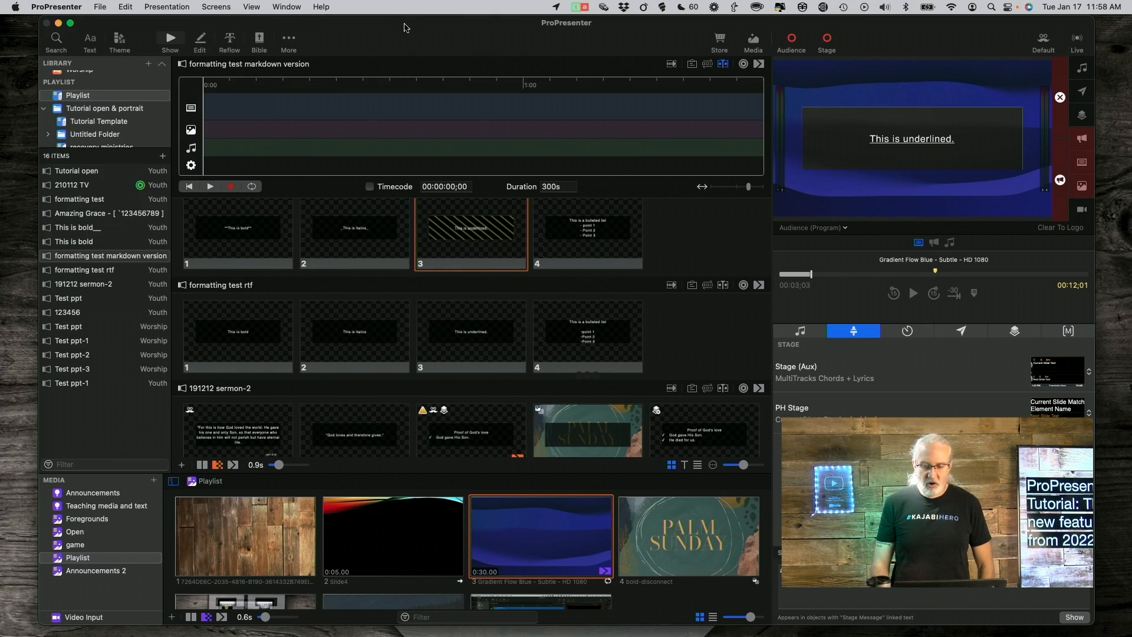